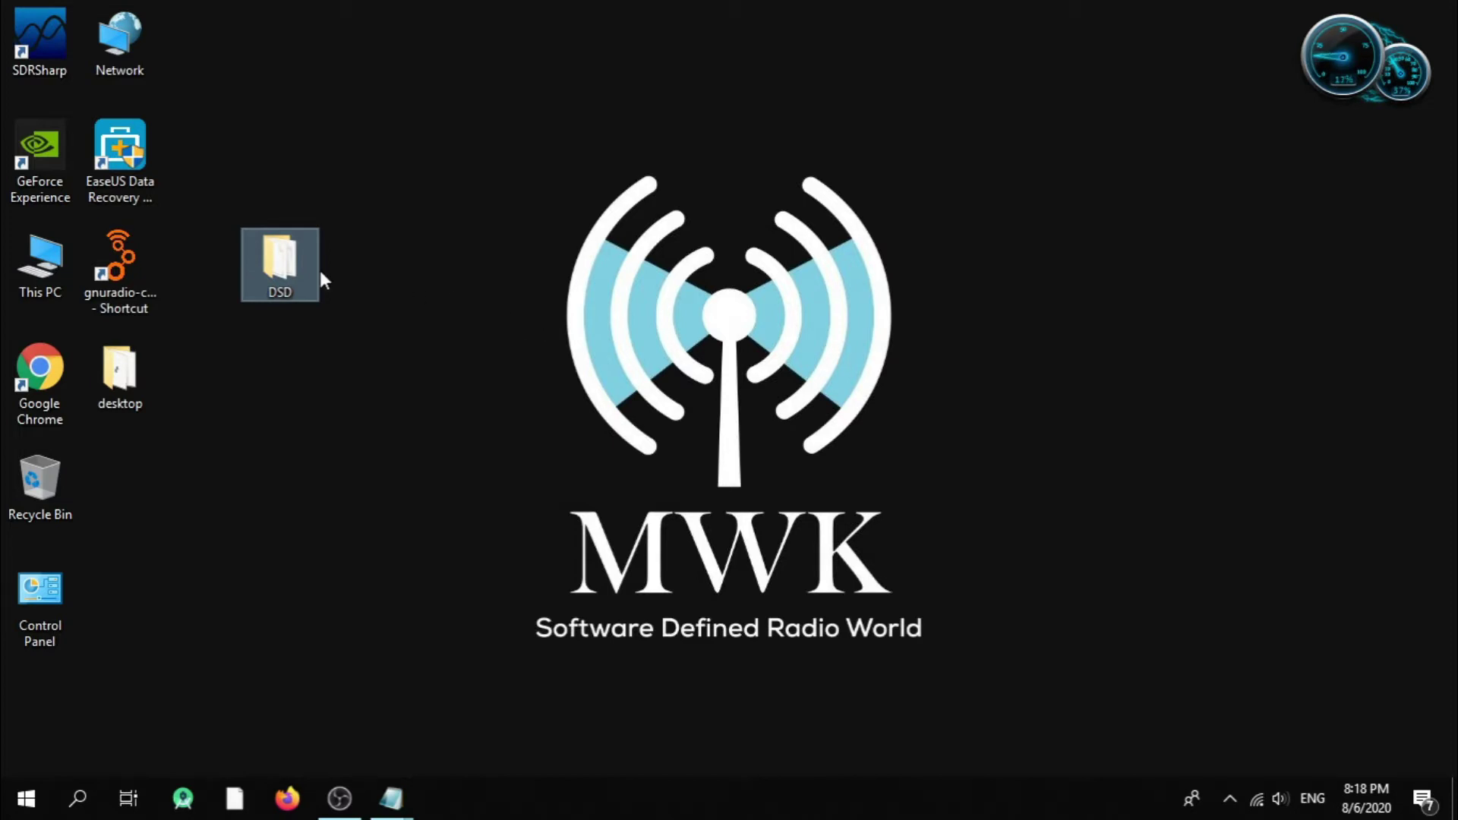
- Open the DSD folder on the desktop and select the 1R.bat launcher
{"action": "double_click", "coordinate": [289, 265]}
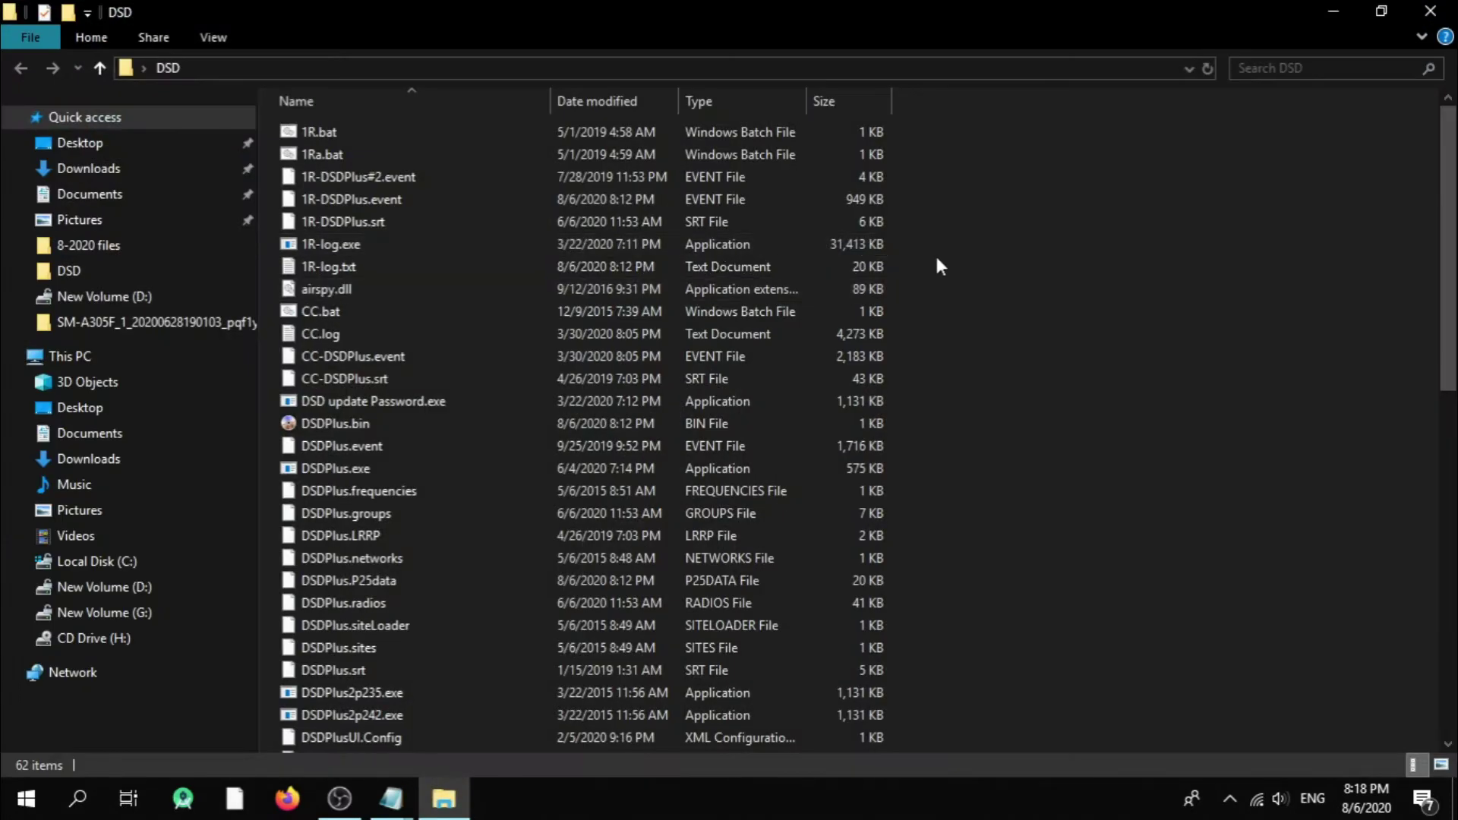
{"action": "scroll", "coordinate": [964, 367], "scroll_direction": "down", "scroll_amount": 5}
{"action": "scroll", "coordinate": [969, 376], "scroll_direction": "down", "scroll_amount": 5}
{"action": "scroll", "coordinate": [974, 372], "scroll_direction": "up", "scroll_amount": 10}
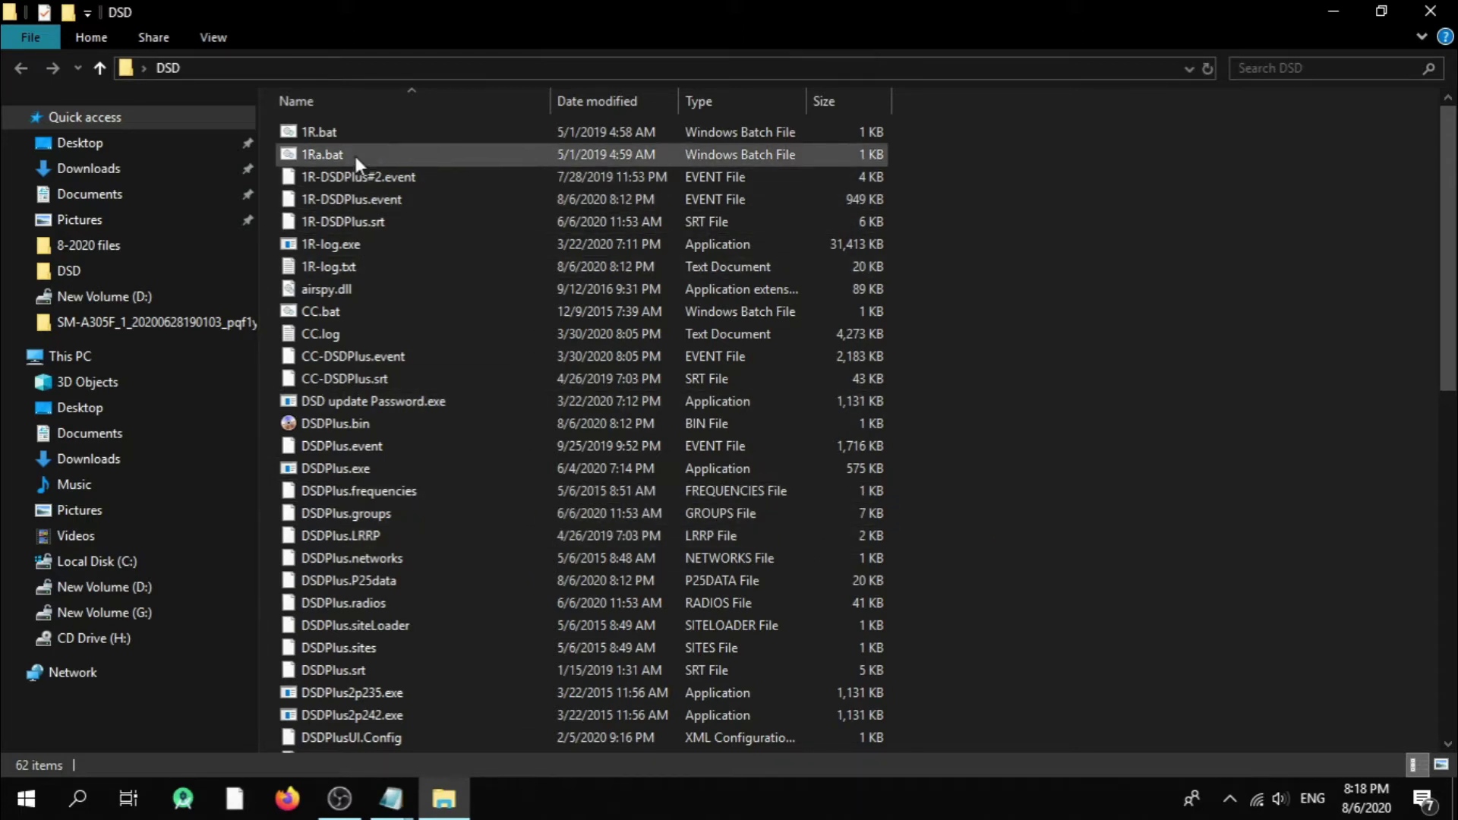
{"action": "left_click", "coordinate": [375, 132]}
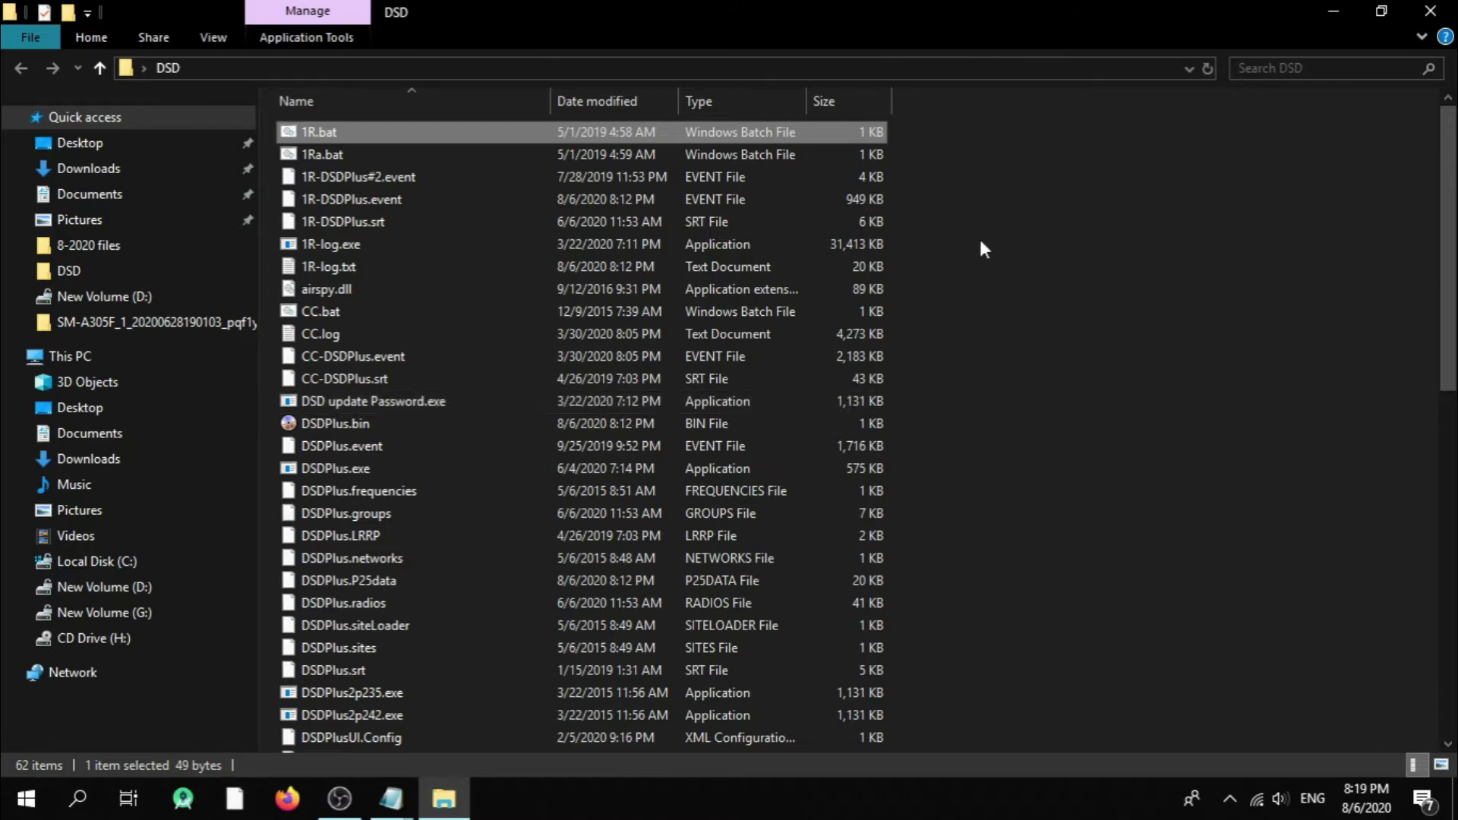
{"action": "scroll", "coordinate": [711, 466], "scroll_direction": "down", "scroll_amount": 5}
{"action": "scroll", "coordinate": [454, 290], "scroll_direction": "up", "scroll_amount": 5}
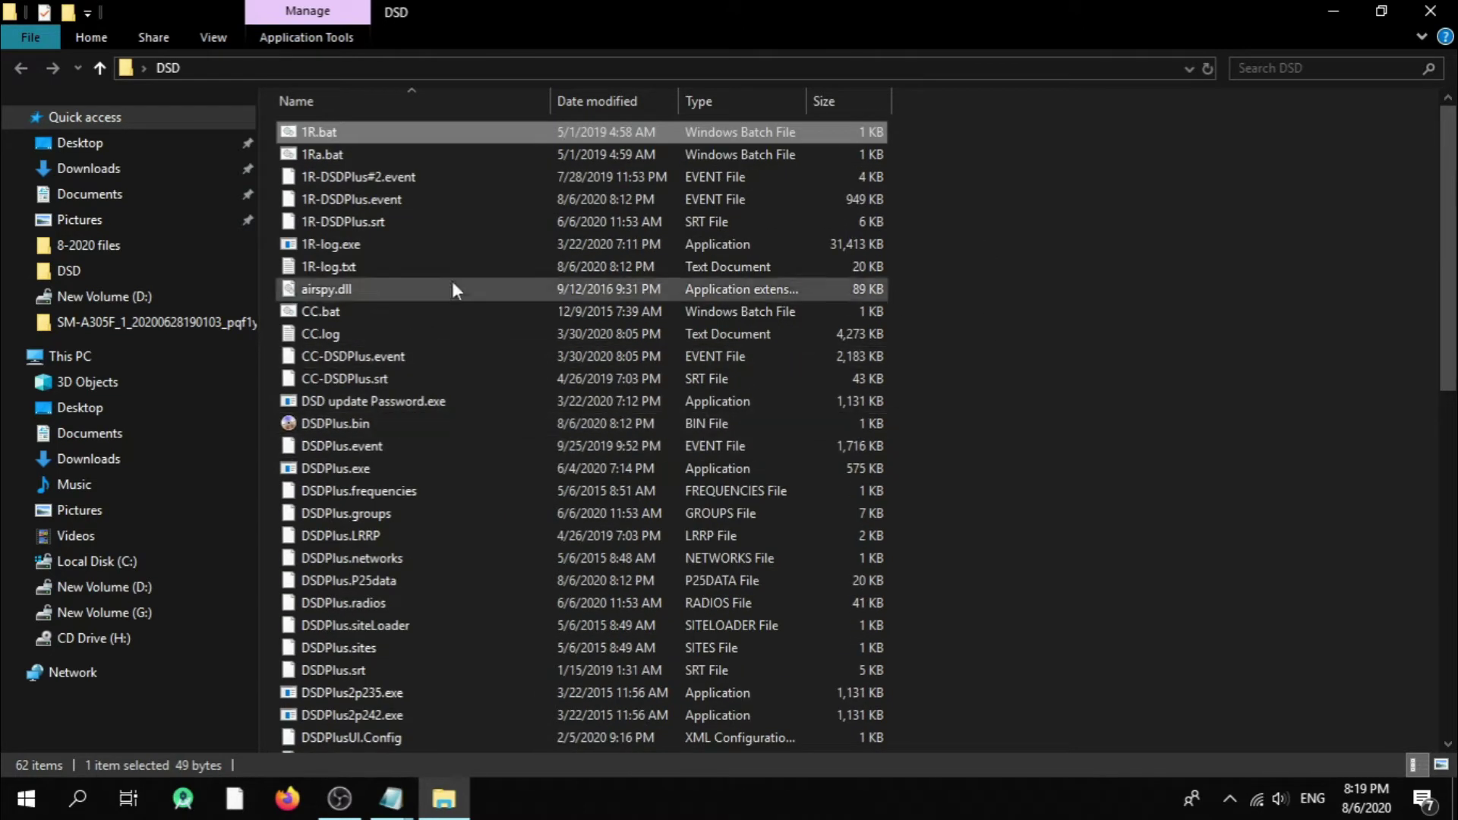
- Launch DSD+ from 1R.bat and set Input to Monitor Source Audio if No Sync
{"action": "double_click", "coordinate": [361, 133]}
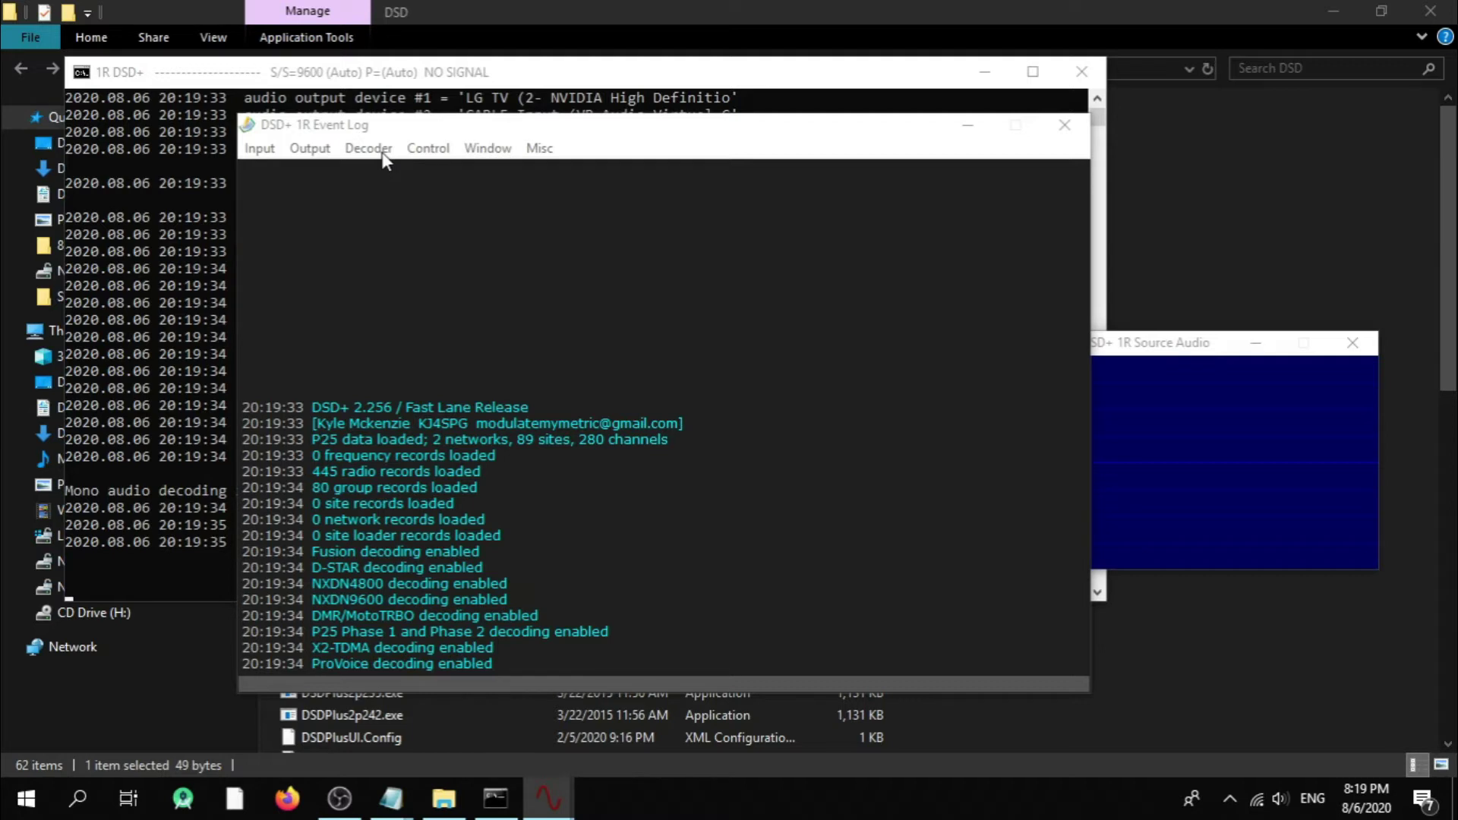
{"action": "left_click", "coordinate": [276, 152]}
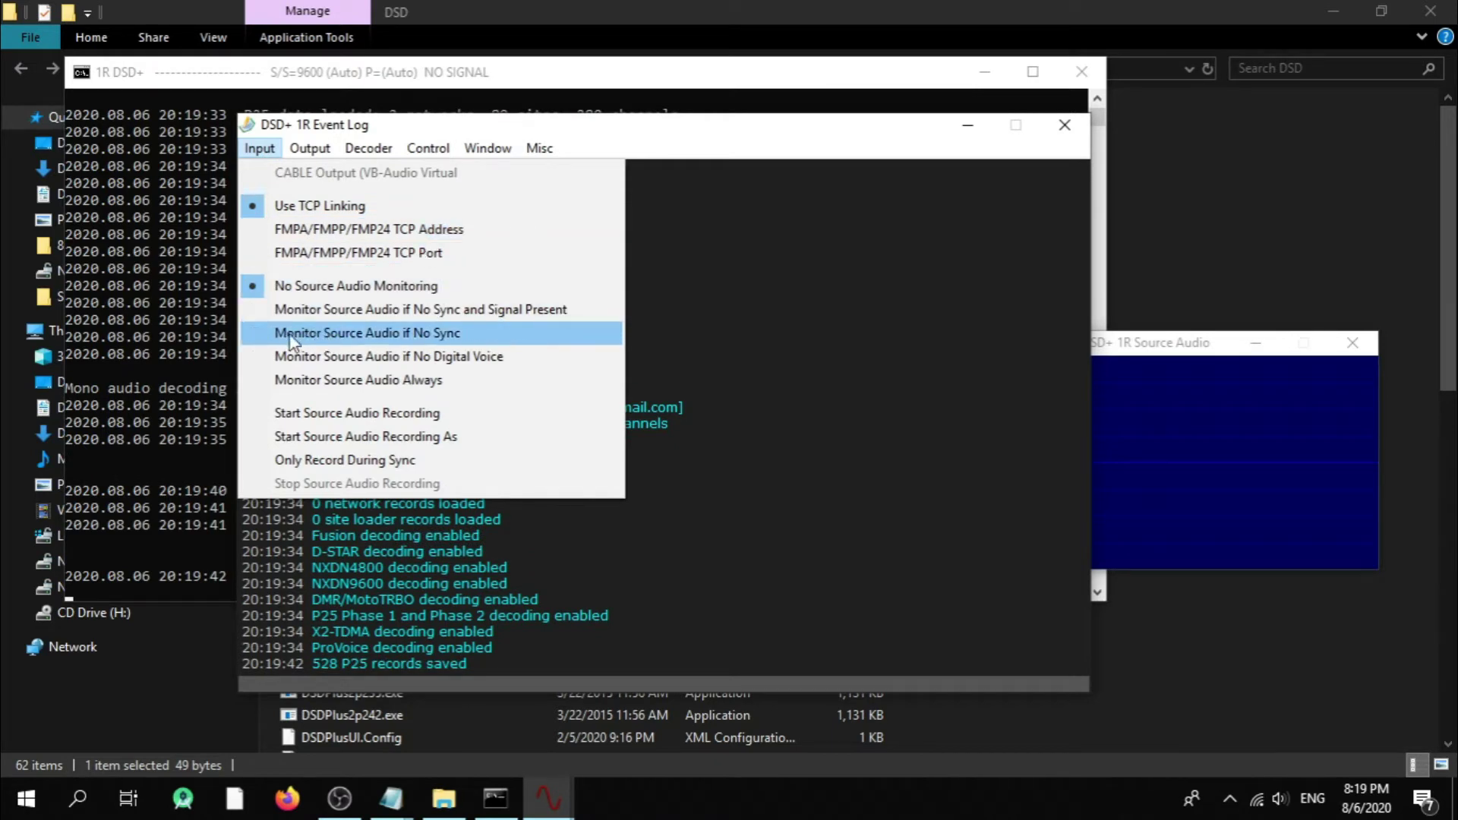
{"action": "left_click", "coordinate": [412, 340]}
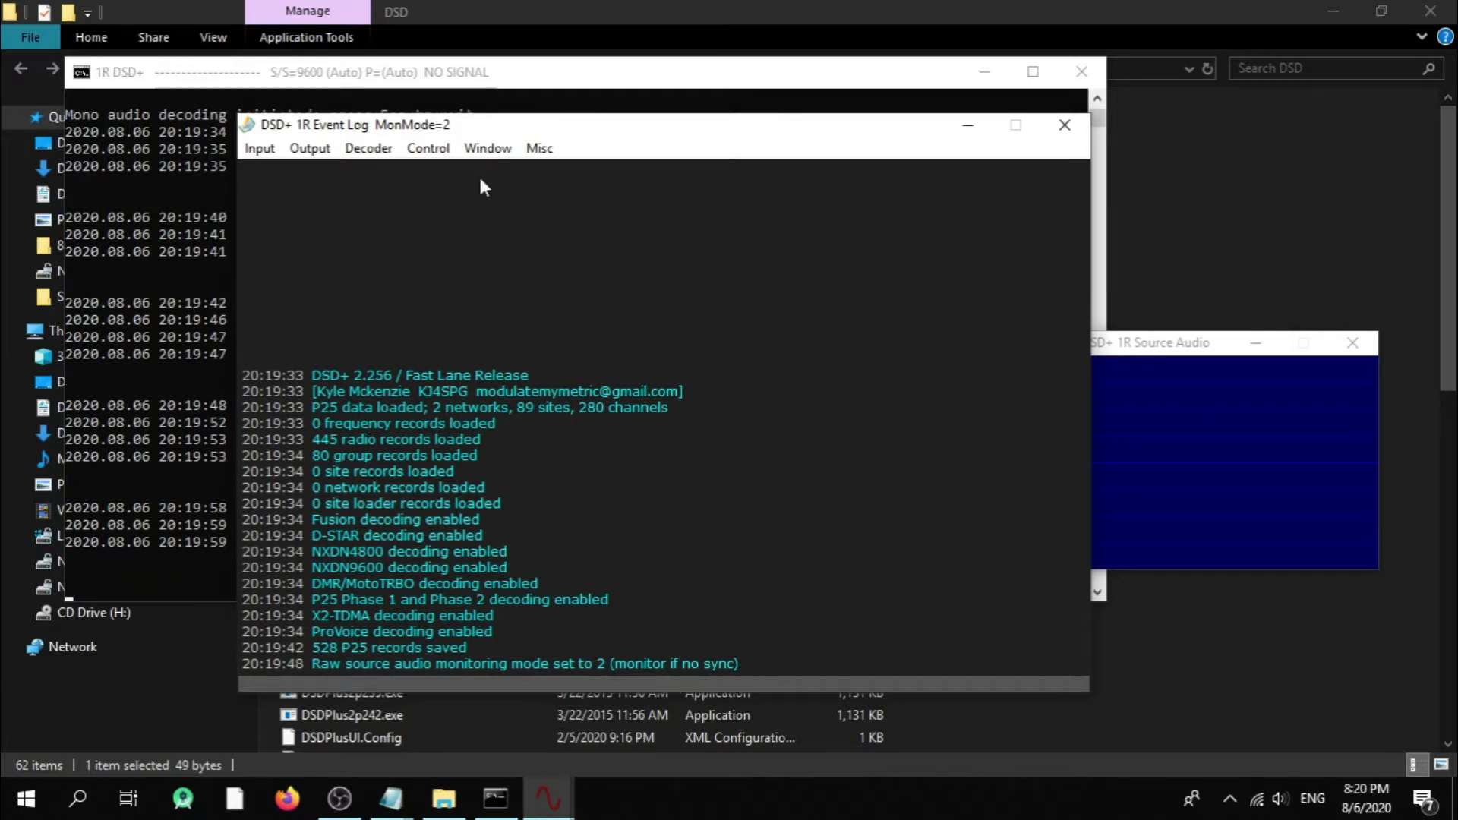
- Close DSD+ from its taskbar window previews
{"action": "left_click", "coordinate": [789, 12]}
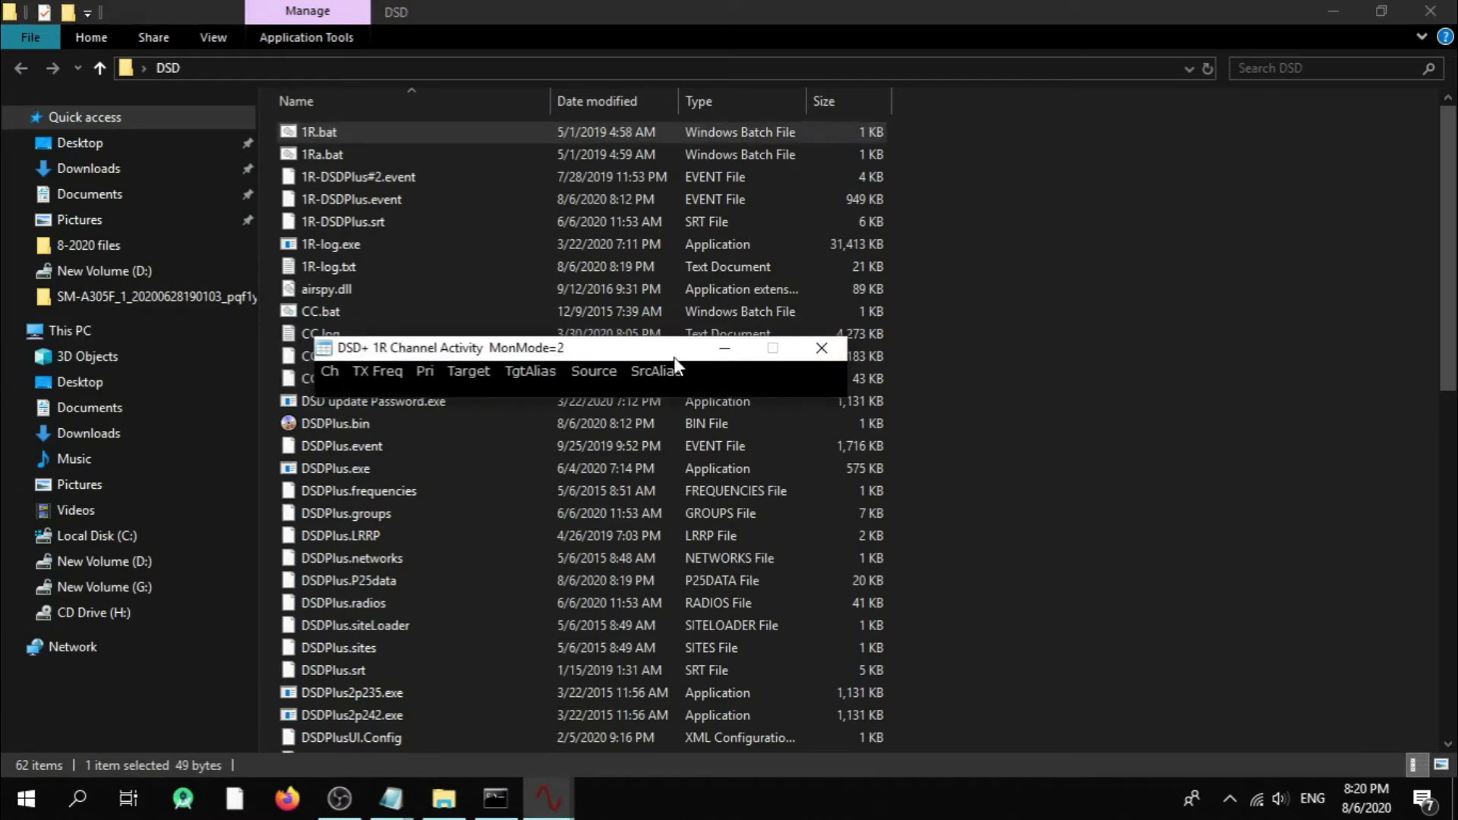
{"action": "left_click", "coordinate": [724, 348]}
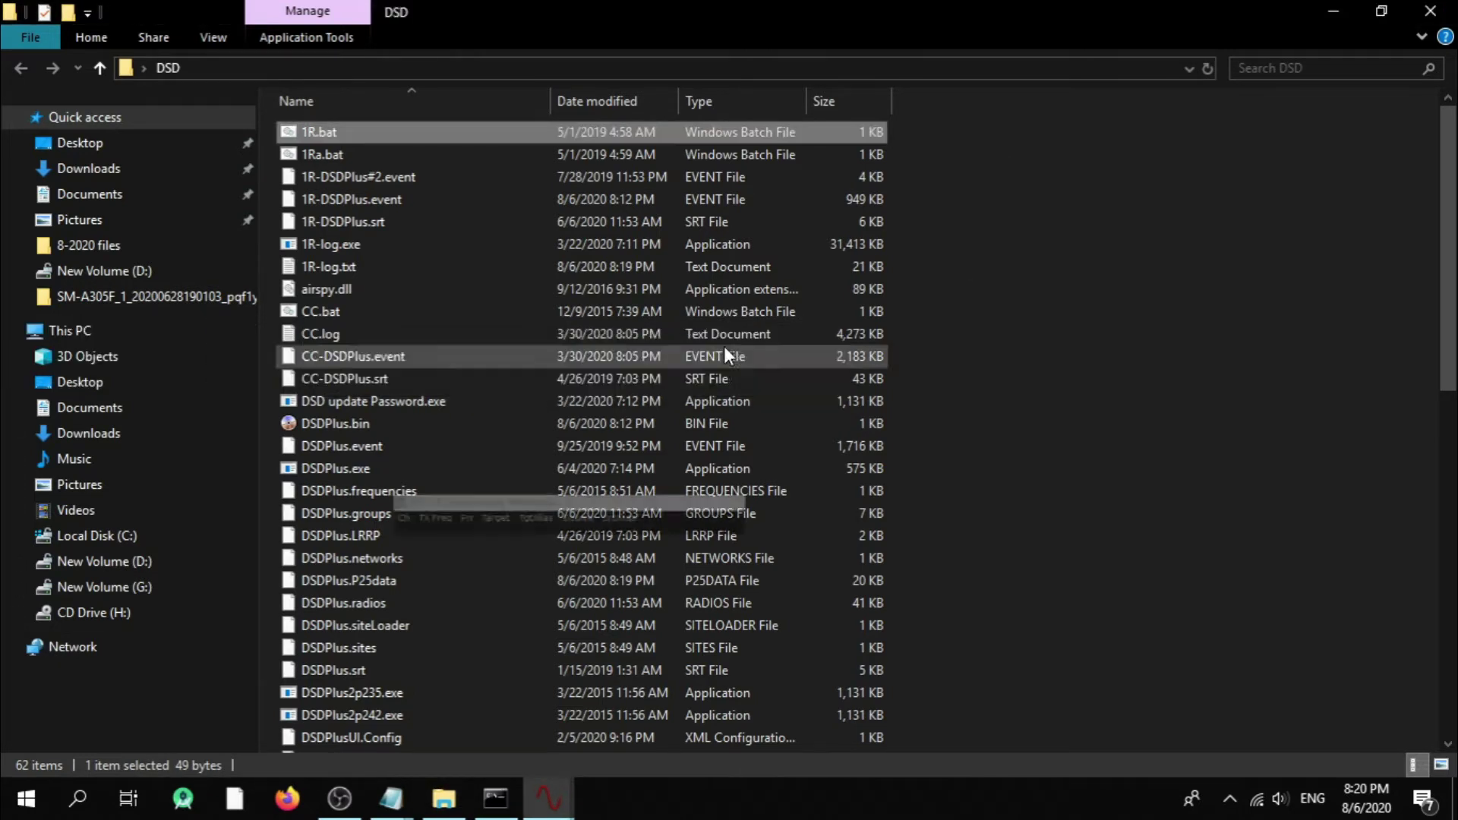
{"action": "left_click", "coordinate": [536, 807]}
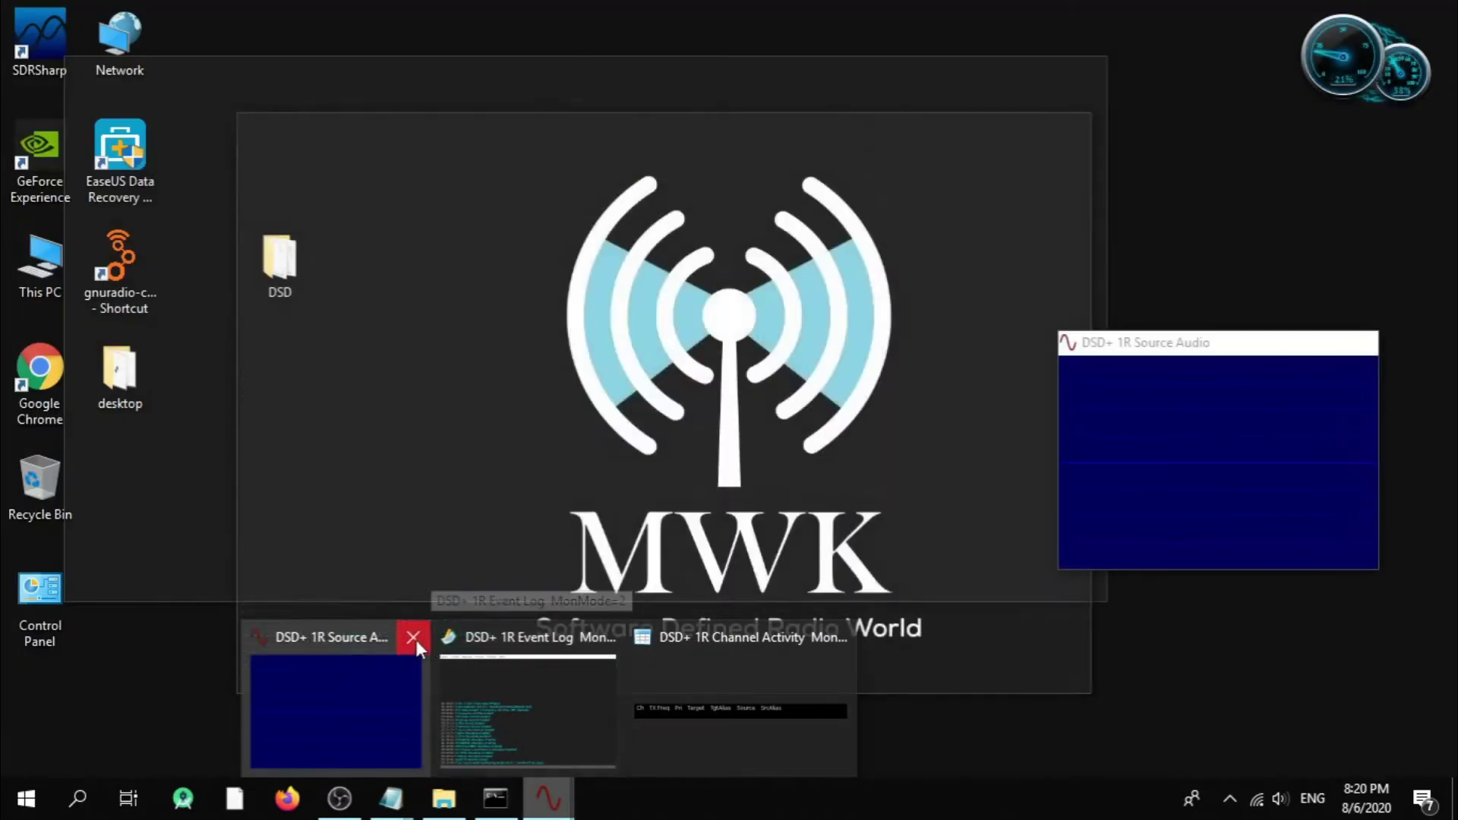
{"action": "left_click", "coordinate": [416, 640]}
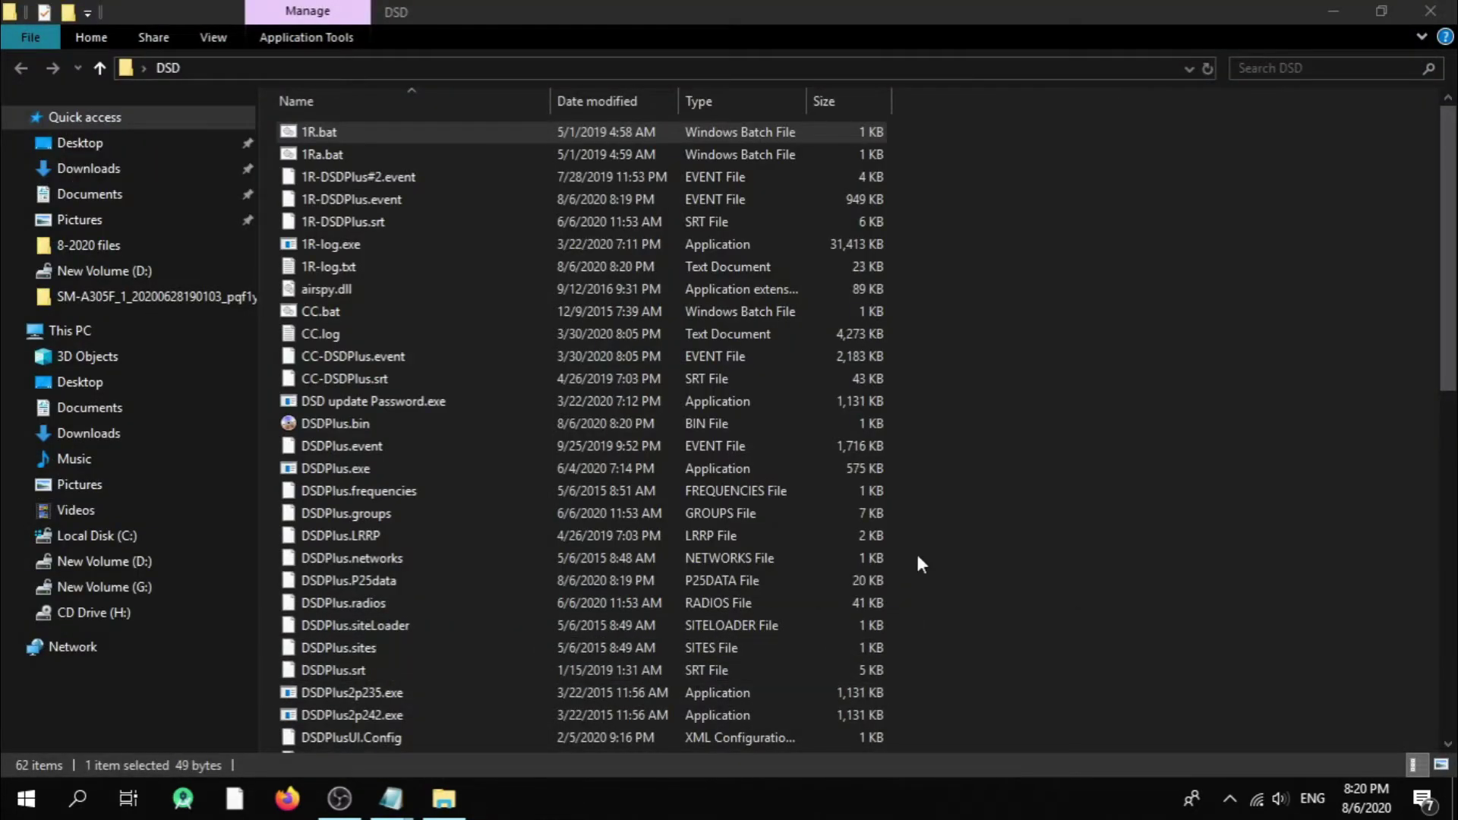
- Create a blank New Text Document.txt in the DSD folder and open it in Notepad
{"action": "scroll", "coordinate": [881, 533], "scroll_direction": "down", "scroll_amount": 11}
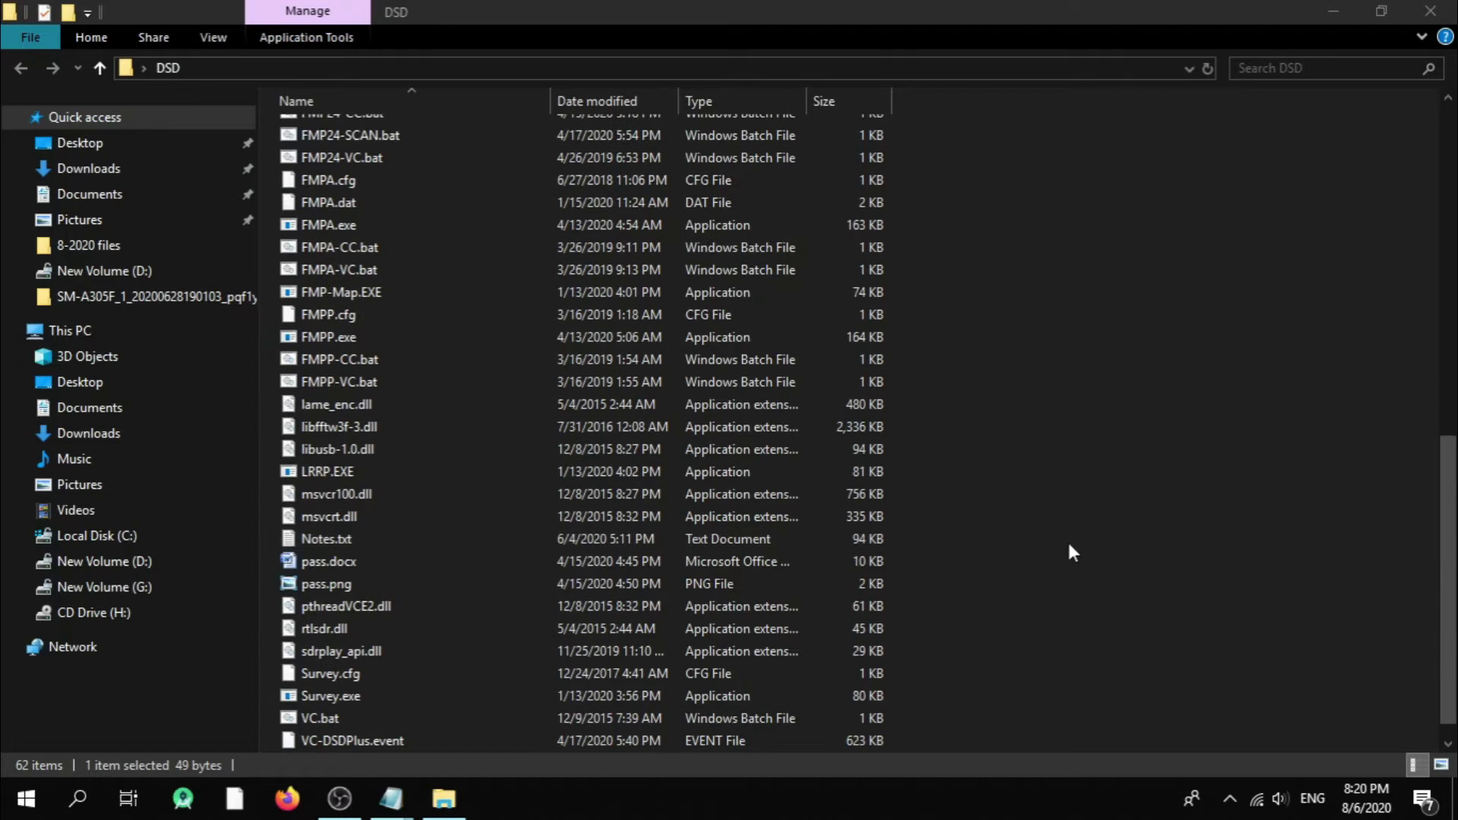
{"action": "right_click", "coordinate": [1113, 523]}
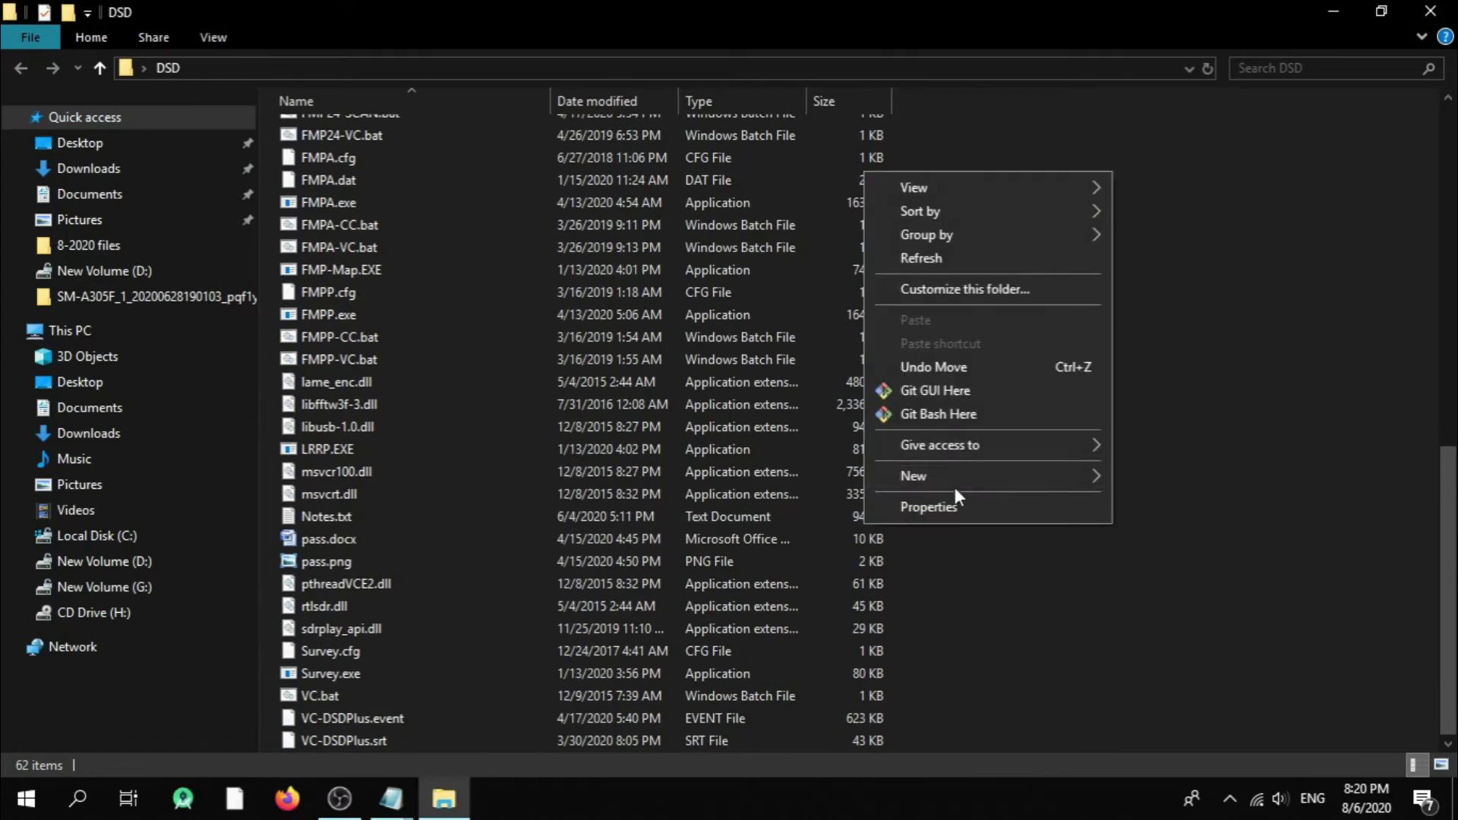
{"action": "mouse_move", "coordinate": [956, 479]}
{"action": "left_click", "coordinate": [593, 668]}
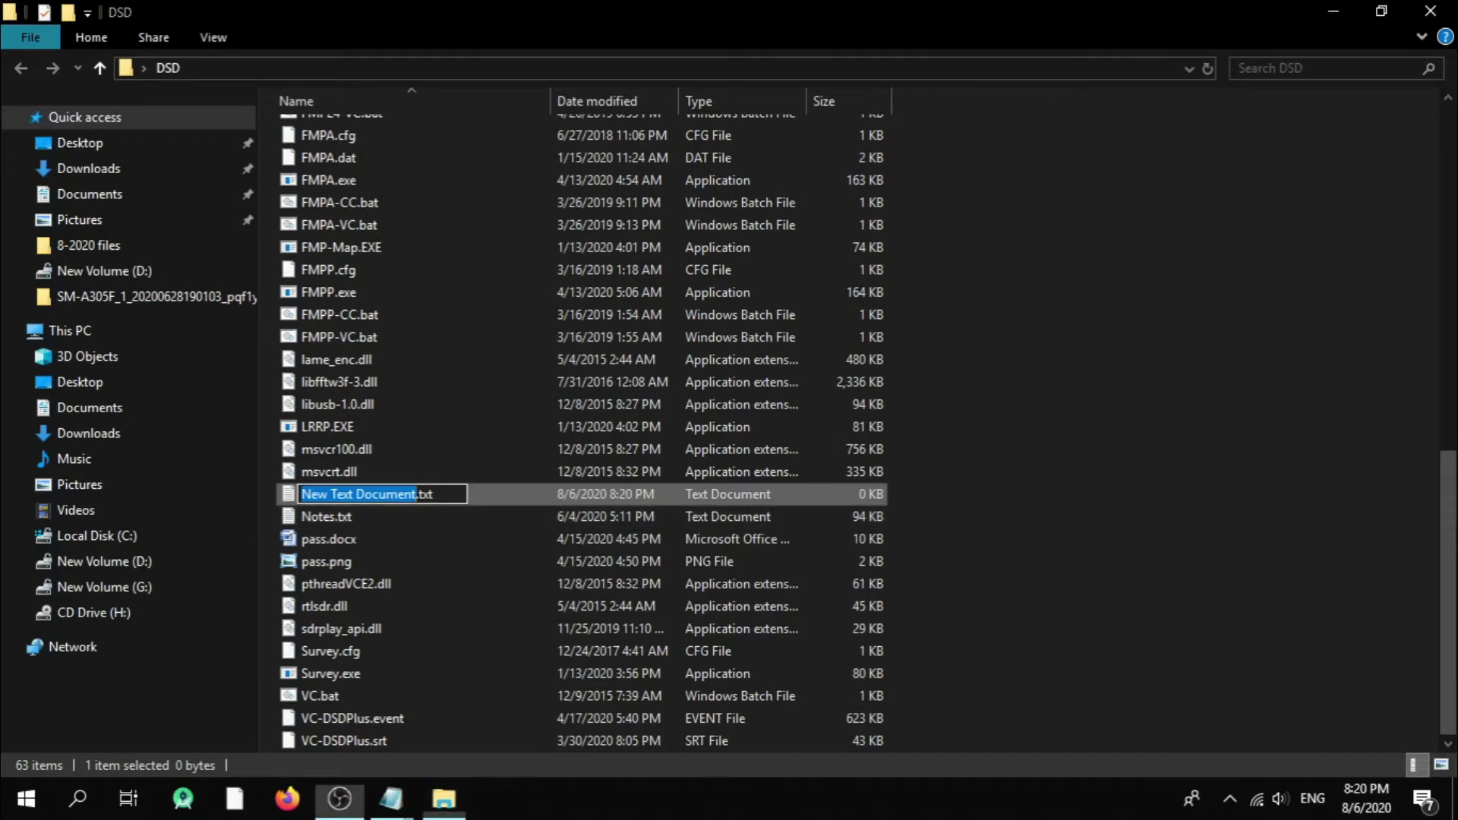
{"action": "key", "text": "Return"}
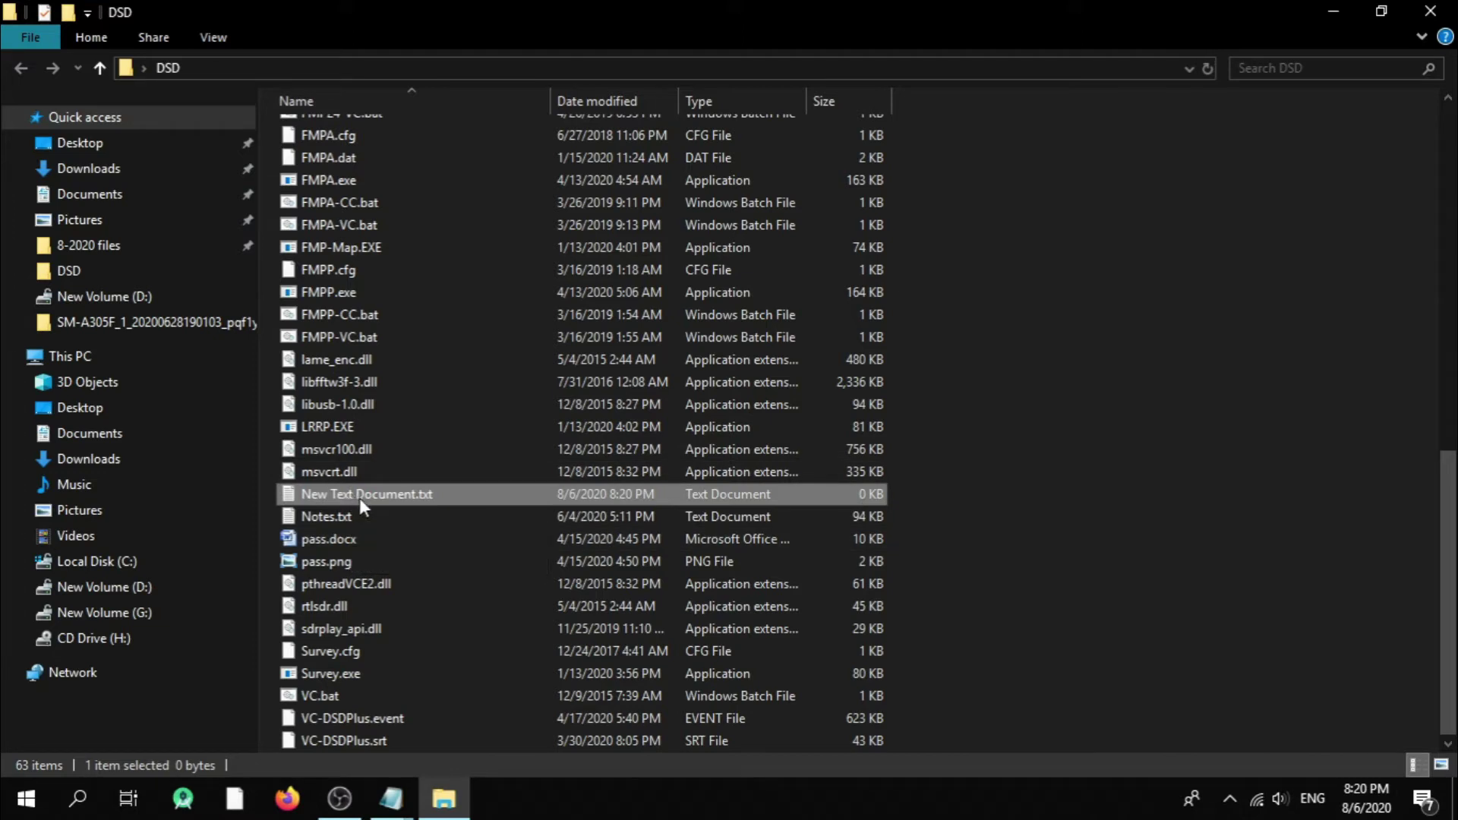
{"action": "key", "text": "alt+Tab"}
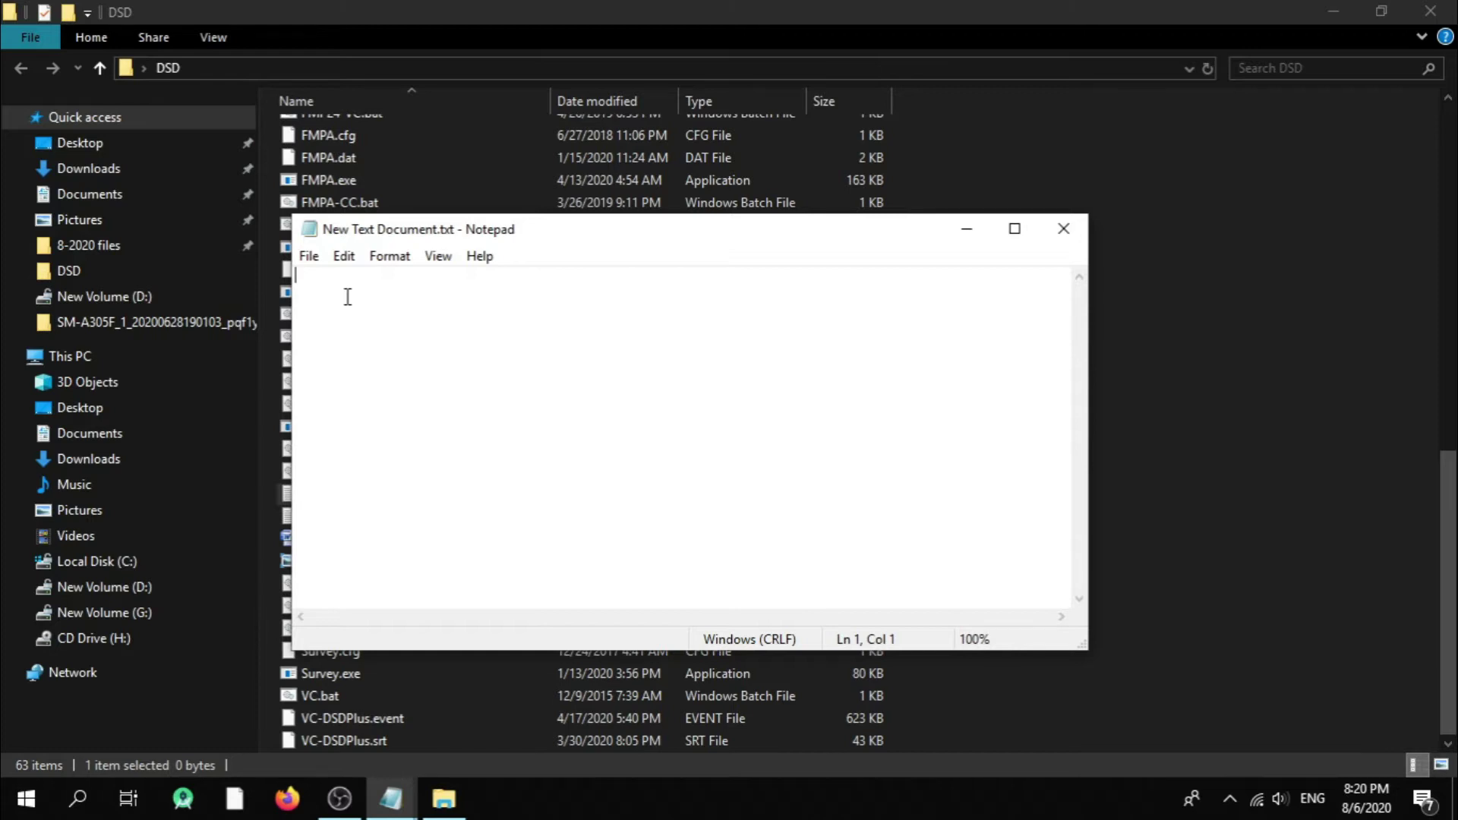
- Enter 447.600 NFM BW=10, 446.300 FNM BW=12.5, 448.400 NFM and 150.00 NFM QUENSHING RADIO
{"action": "type", "text": "447.600 NFM   BW=10"}
{"action": "key", "text": "Return"}
{"action": "key", "text": "Return"}
{"action": "type", "text": "446"}
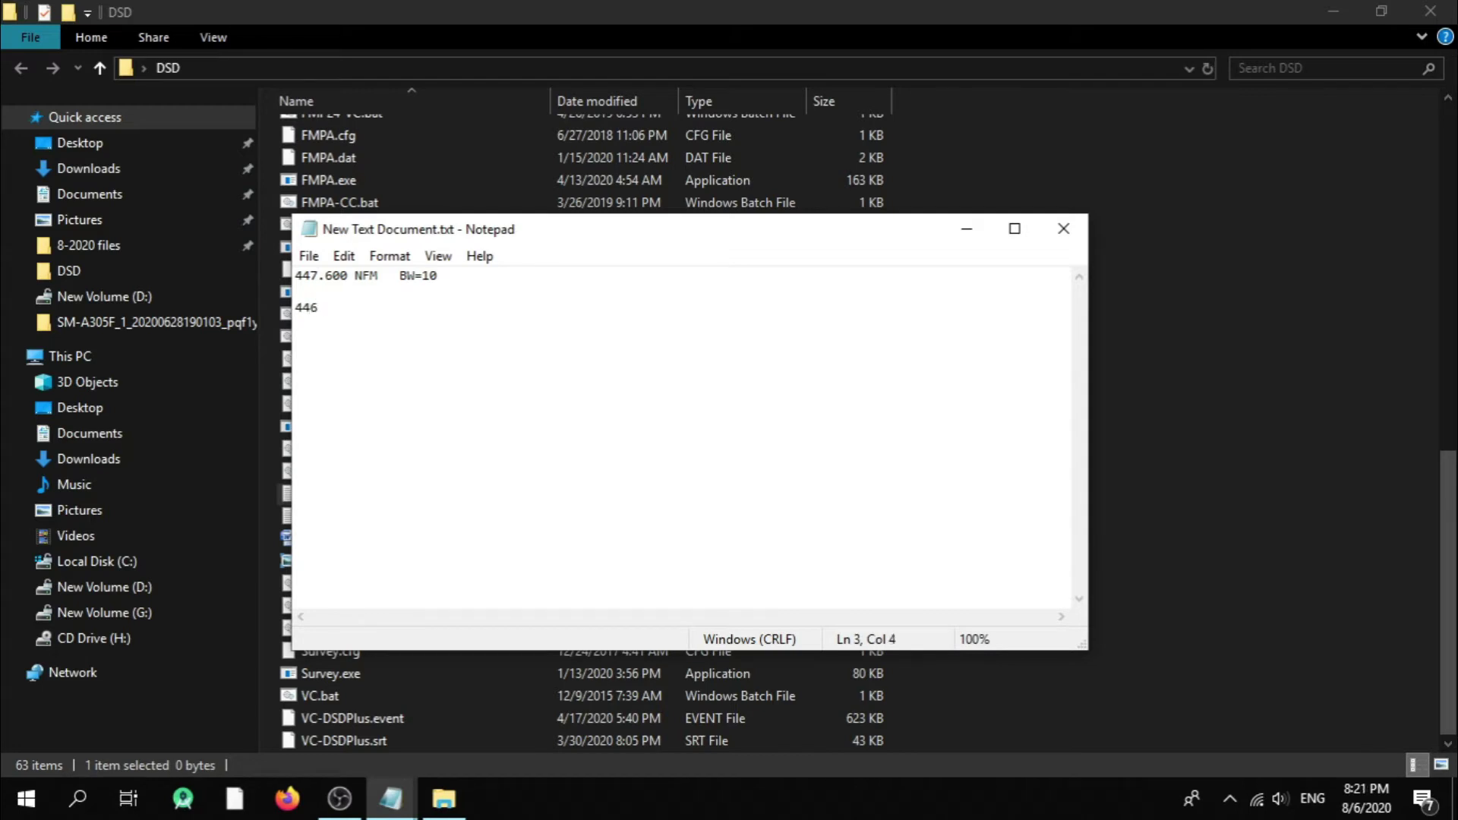
{"action": "type", "text": ".300 FNM  BW=12.5"}
{"action": "key", "text": "Return"}
{"action": "type", "text": "448.400"}
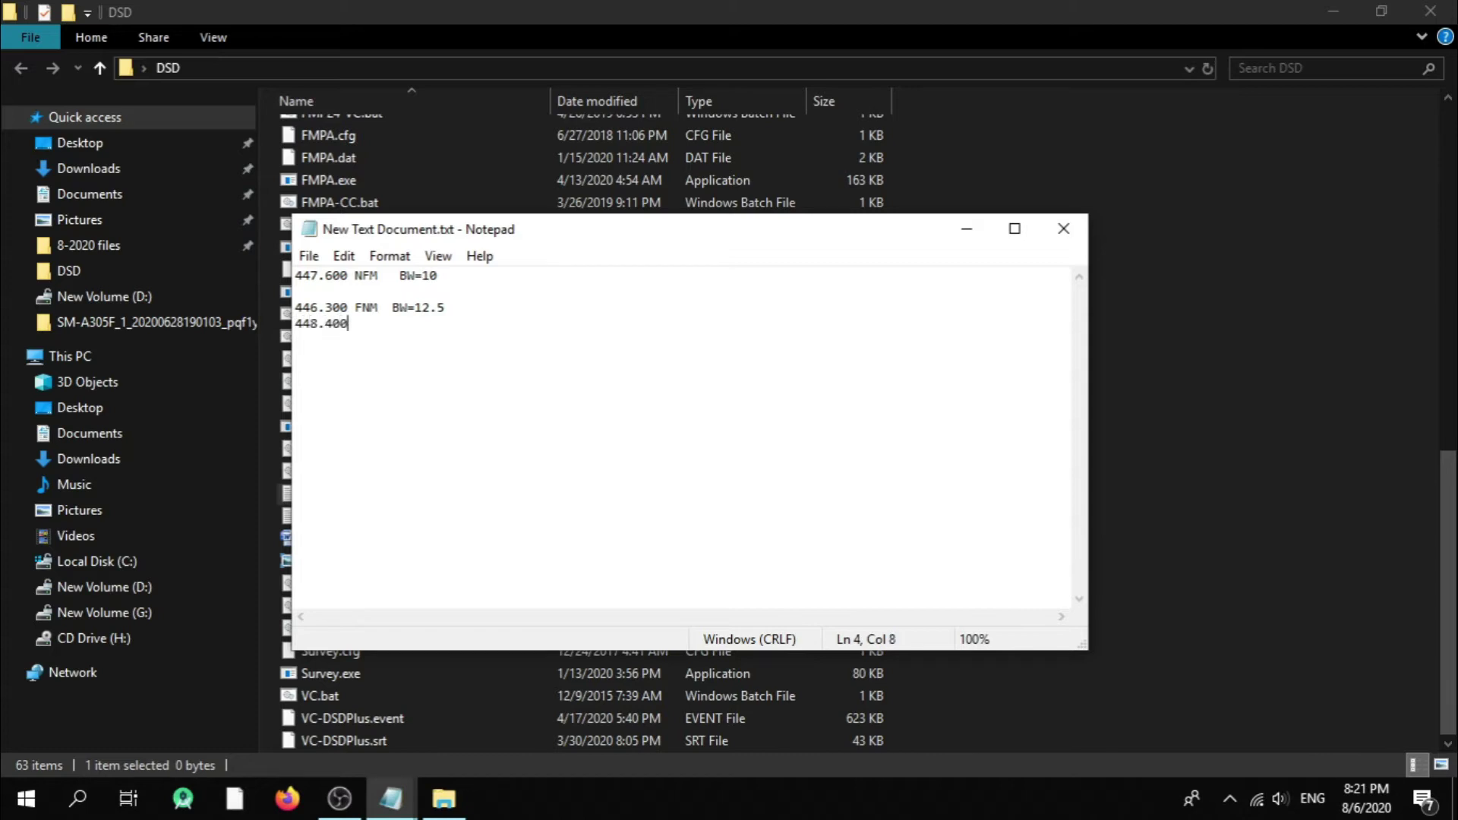
{"action": "type", "text": "   NFM"}
{"action": "key", "text": "Return"}
{"action": "type", "text": "150.00 NFM"}
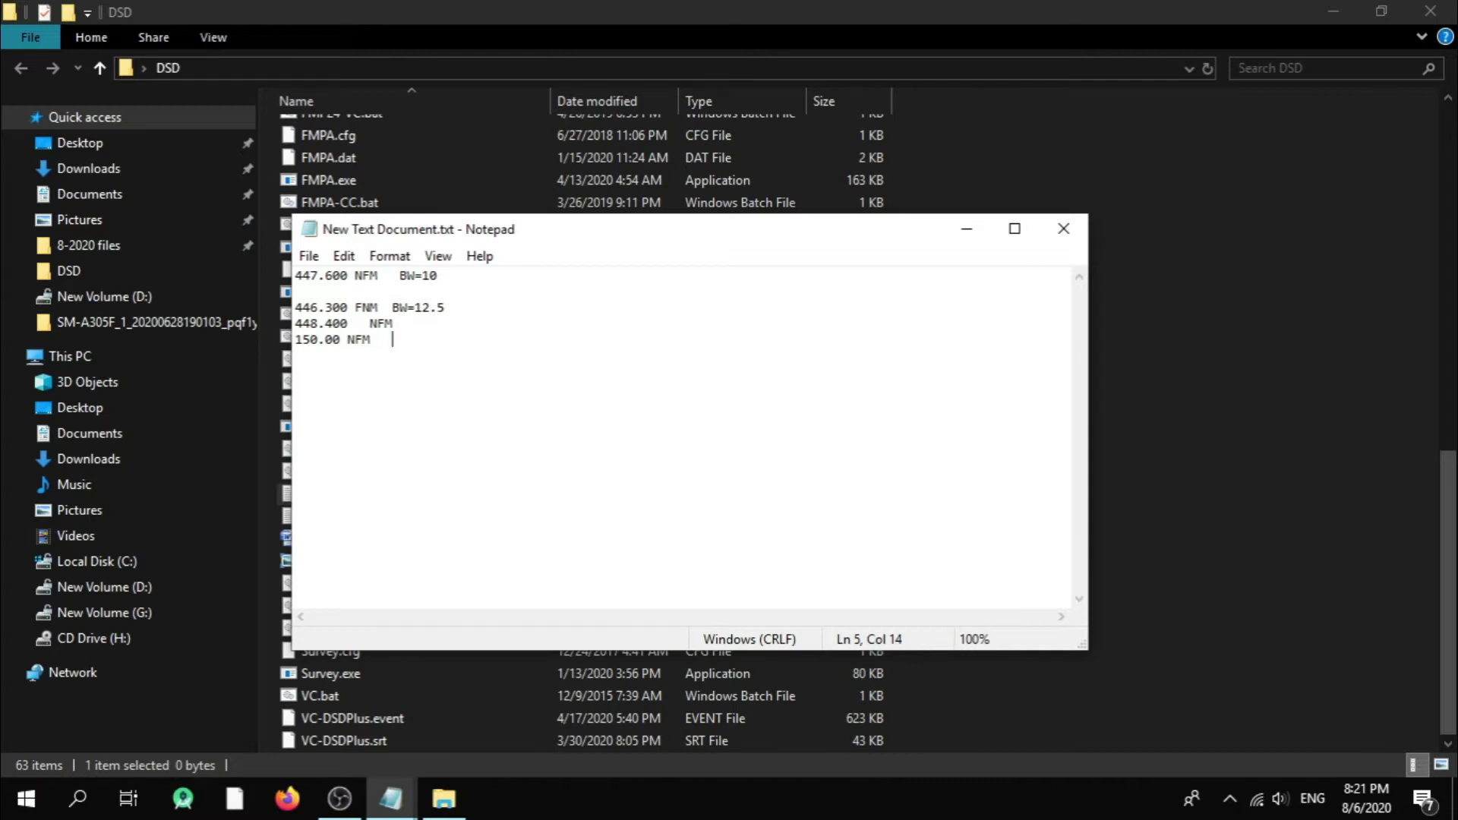
{"action": "type", "text": "QUENSHING RADIO"}
{"action": "key", "text": "Return"}
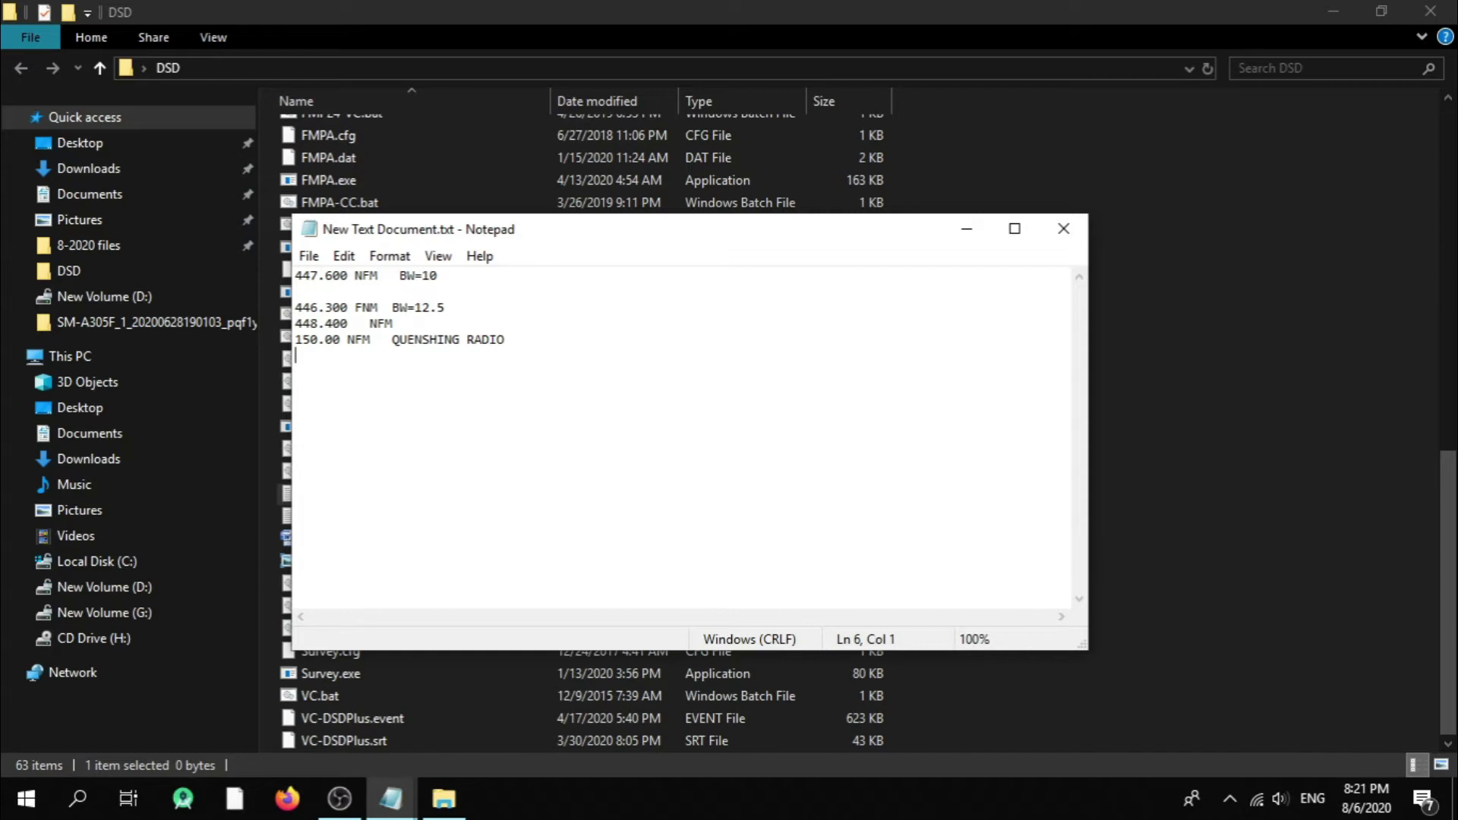
- Add 400.025 BAOFENG RADIO, 446.200 NFM 5X RADIO and 449.100 AM to the list
{"action": "type", "text": "400.025   BAOFENG RADIO"}
{"action": "key", "text": "Return"}
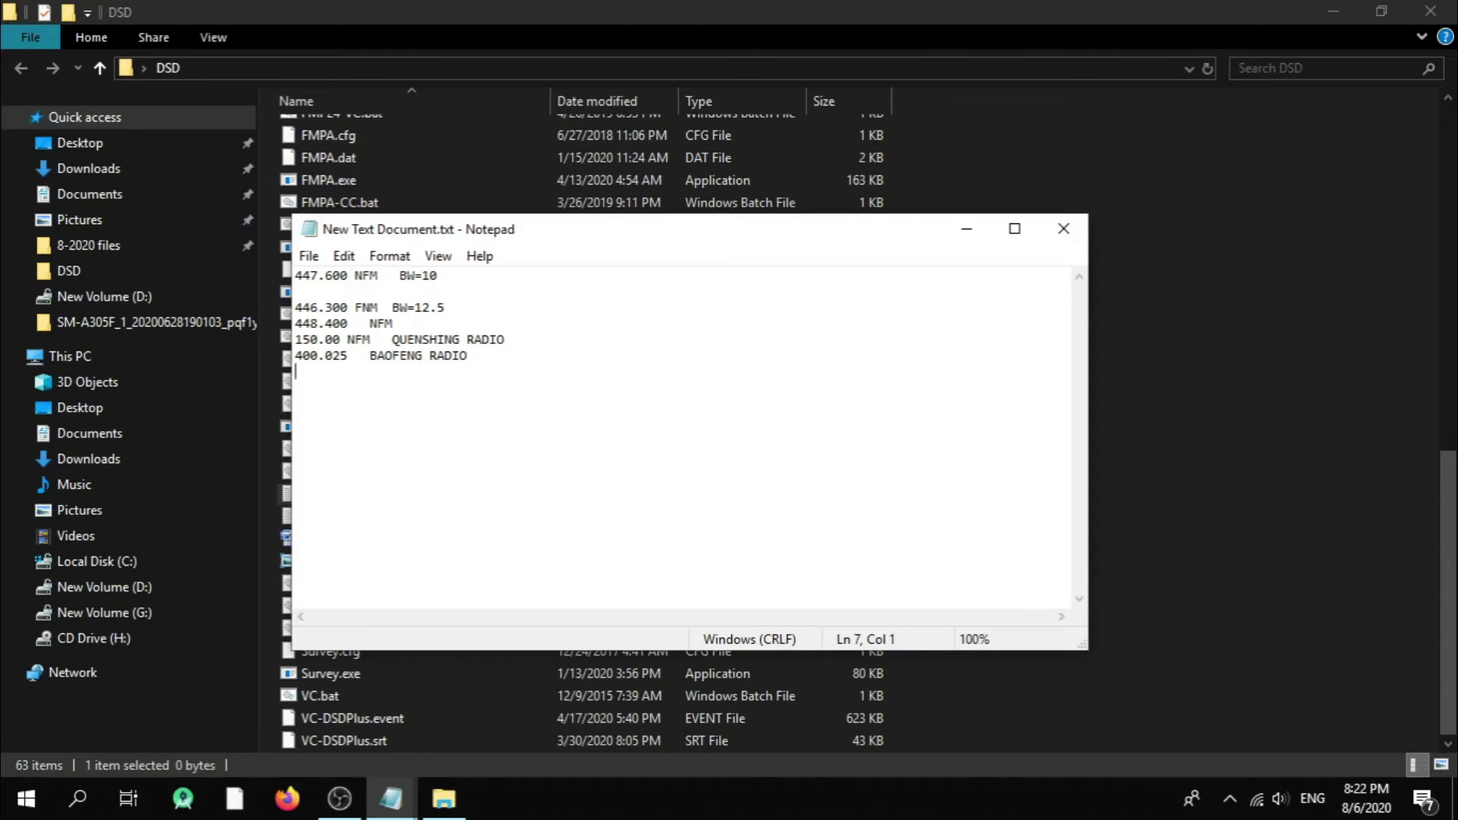
{"action": "type", "text": "446.200  NFM  5X RADIO"}
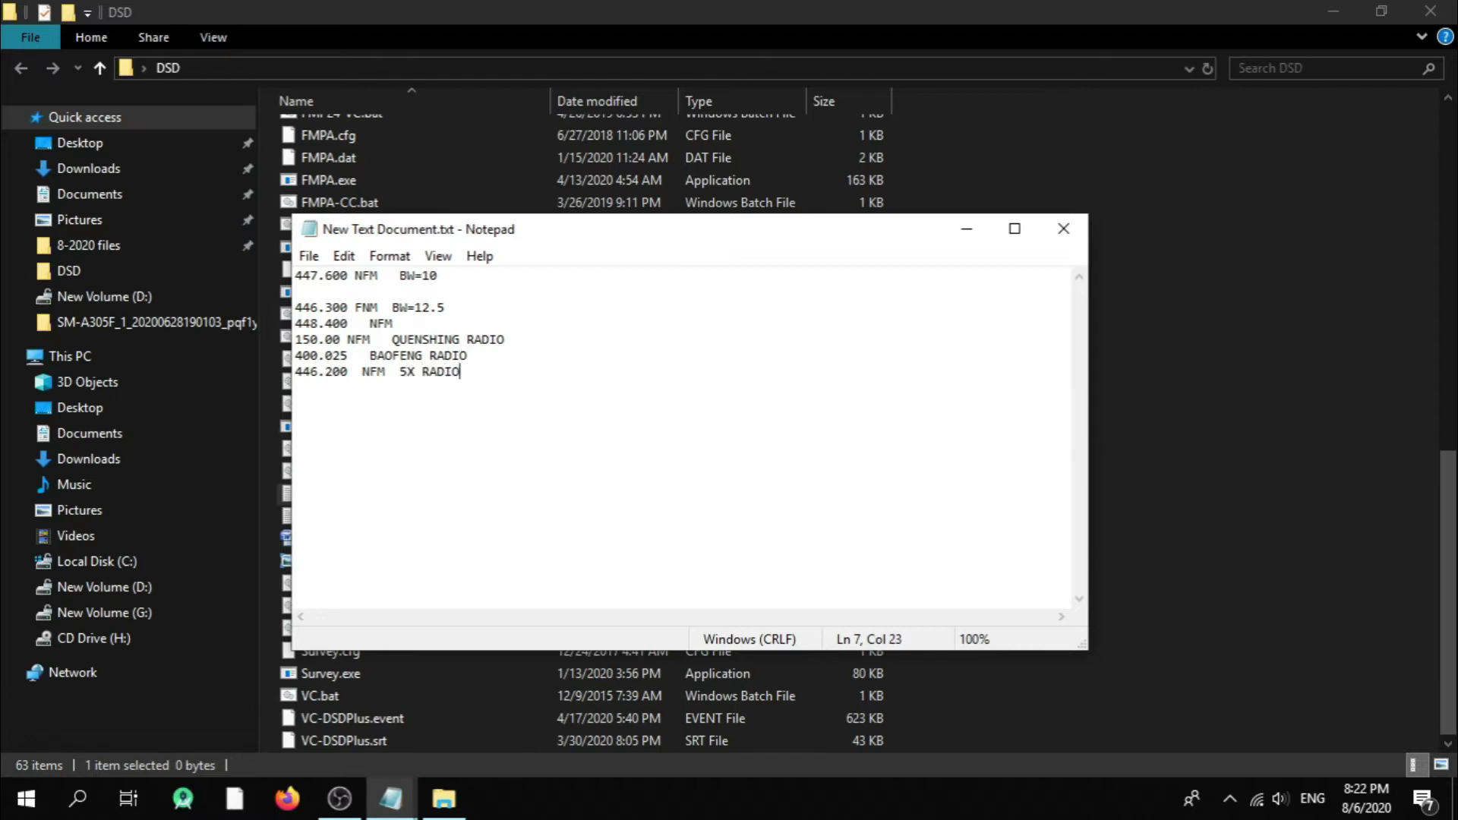
{"action": "key", "text": "Return"}
{"action": "type", "text": "449.100 AM"}
{"action": "key", "text": "Return"}
{"action": "key", "text": "Return"}
{"action": "key", "text": "Return"}
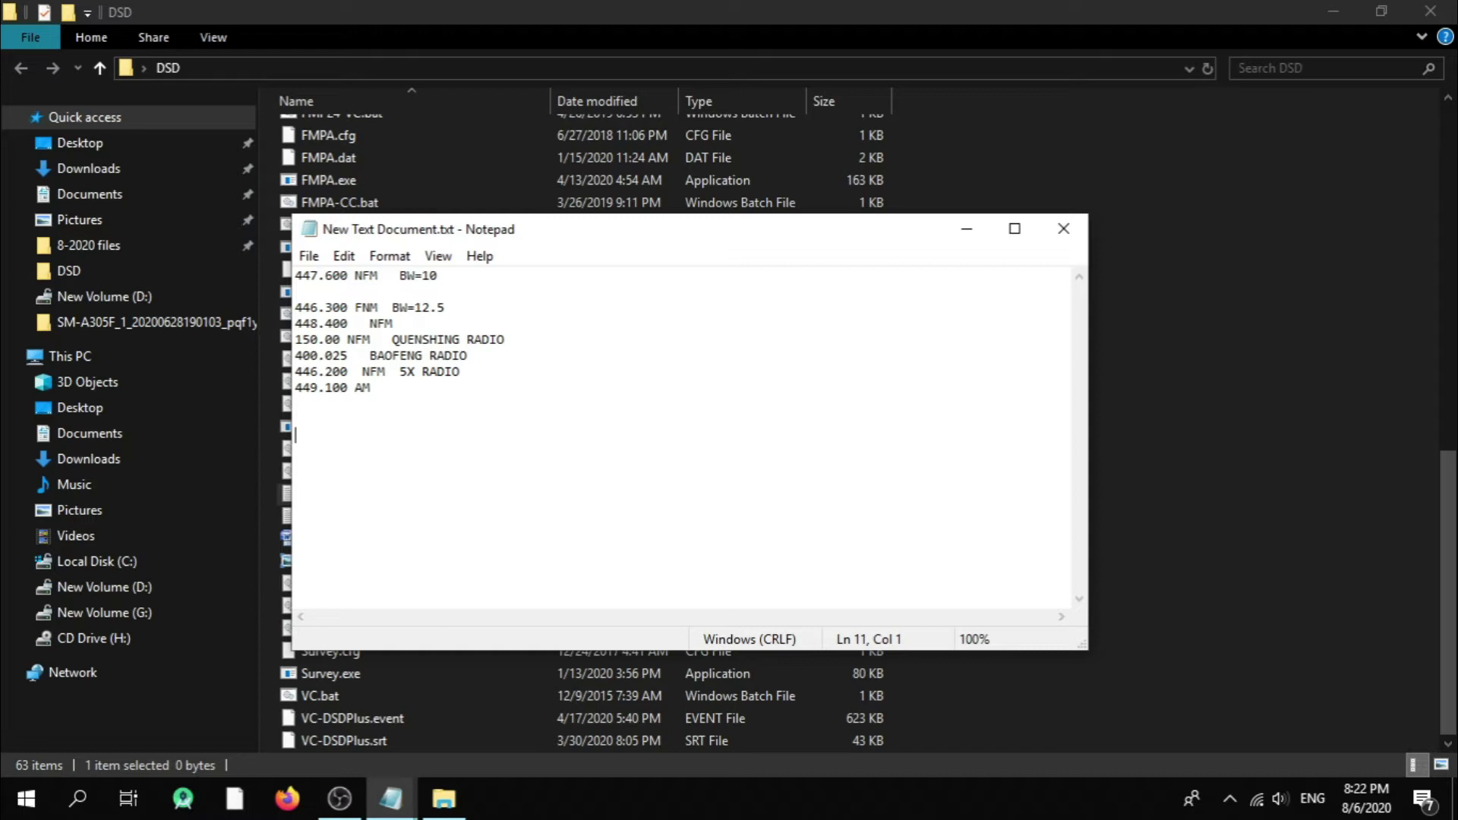
{"action": "left_click", "coordinate": [309, 256]}
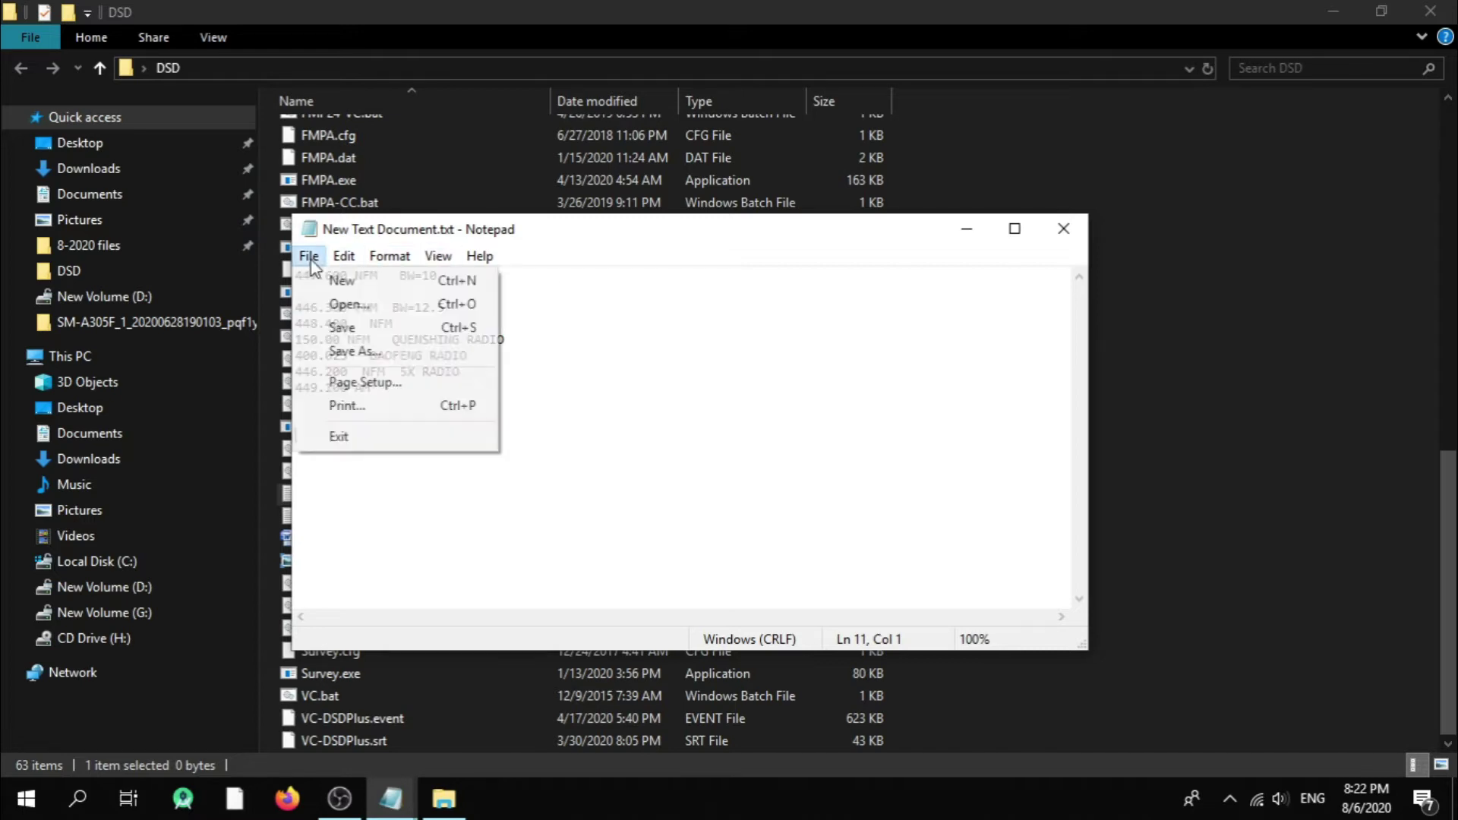
- Save the frequency list, close Notepad, and reopen the file to check it
{"action": "left_click", "coordinate": [339, 327]}
{"action": "left_click", "coordinate": [1063, 229]}
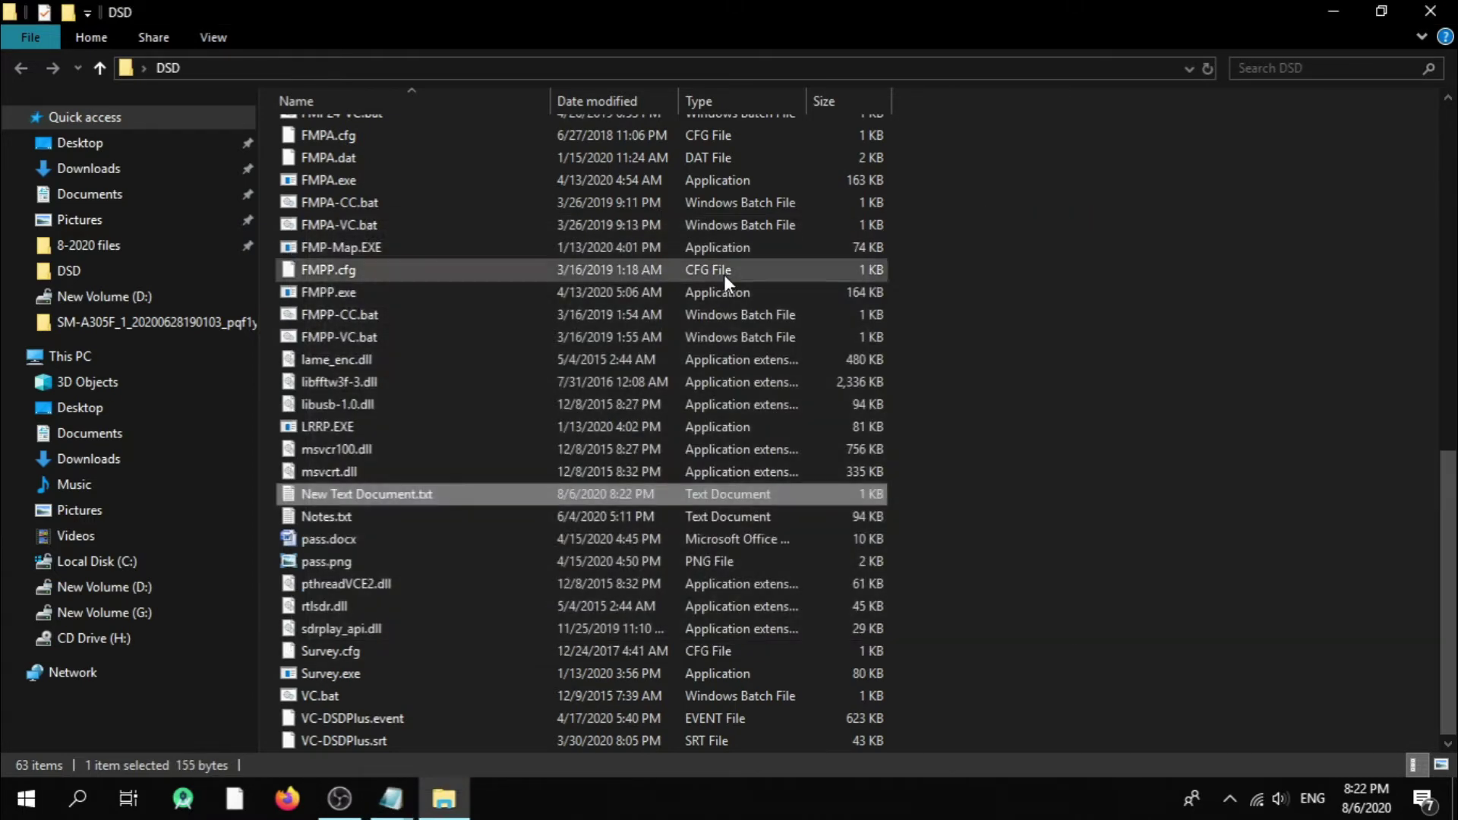
{"action": "double_click", "coordinate": [340, 500]}
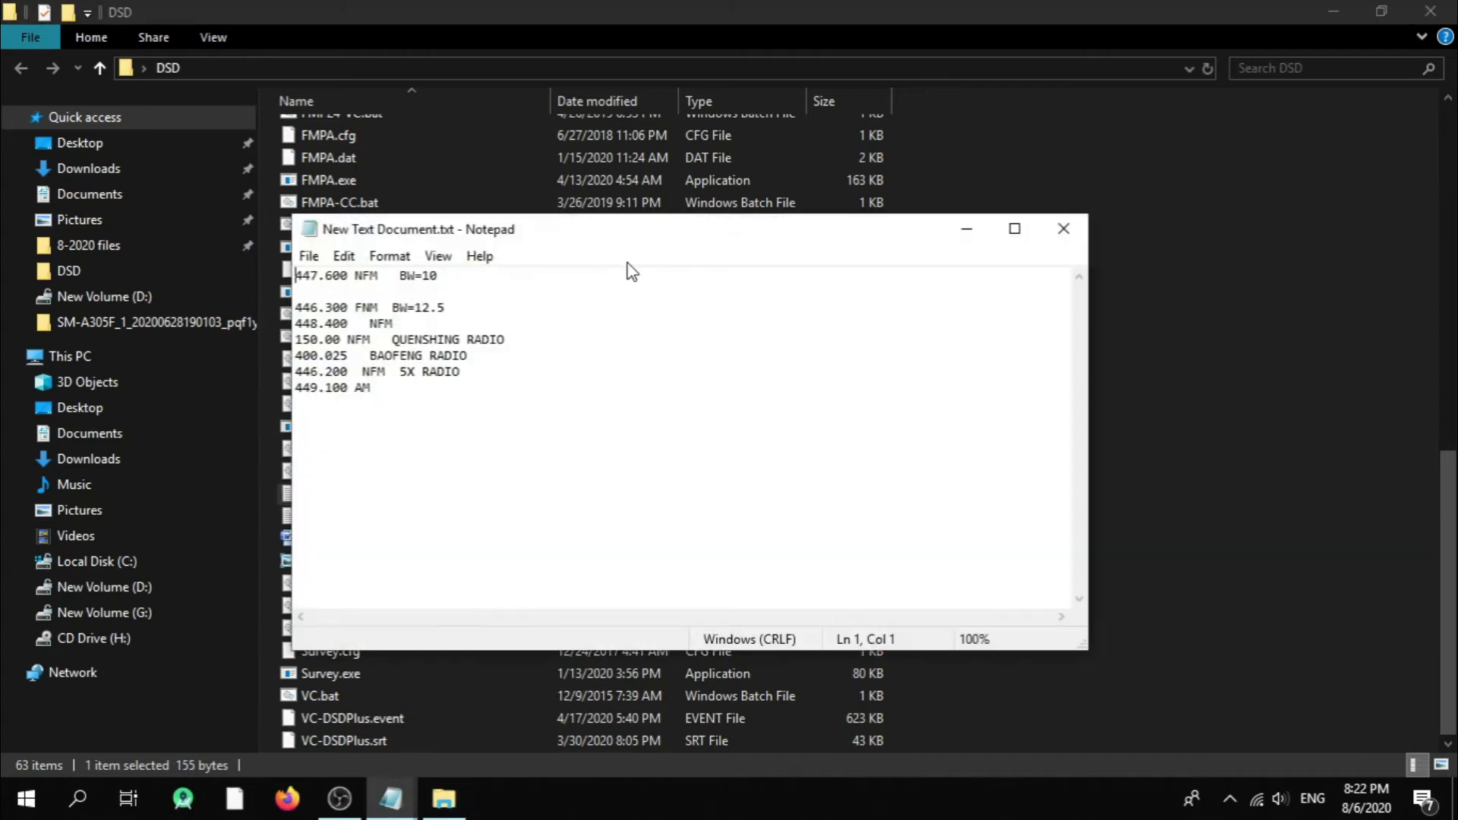
{"action": "left_click", "coordinate": [1060, 228]}
- Rename New Text Document.txt to FMP24.Scanlist.txt
{"action": "right_click", "coordinate": [418, 494]}
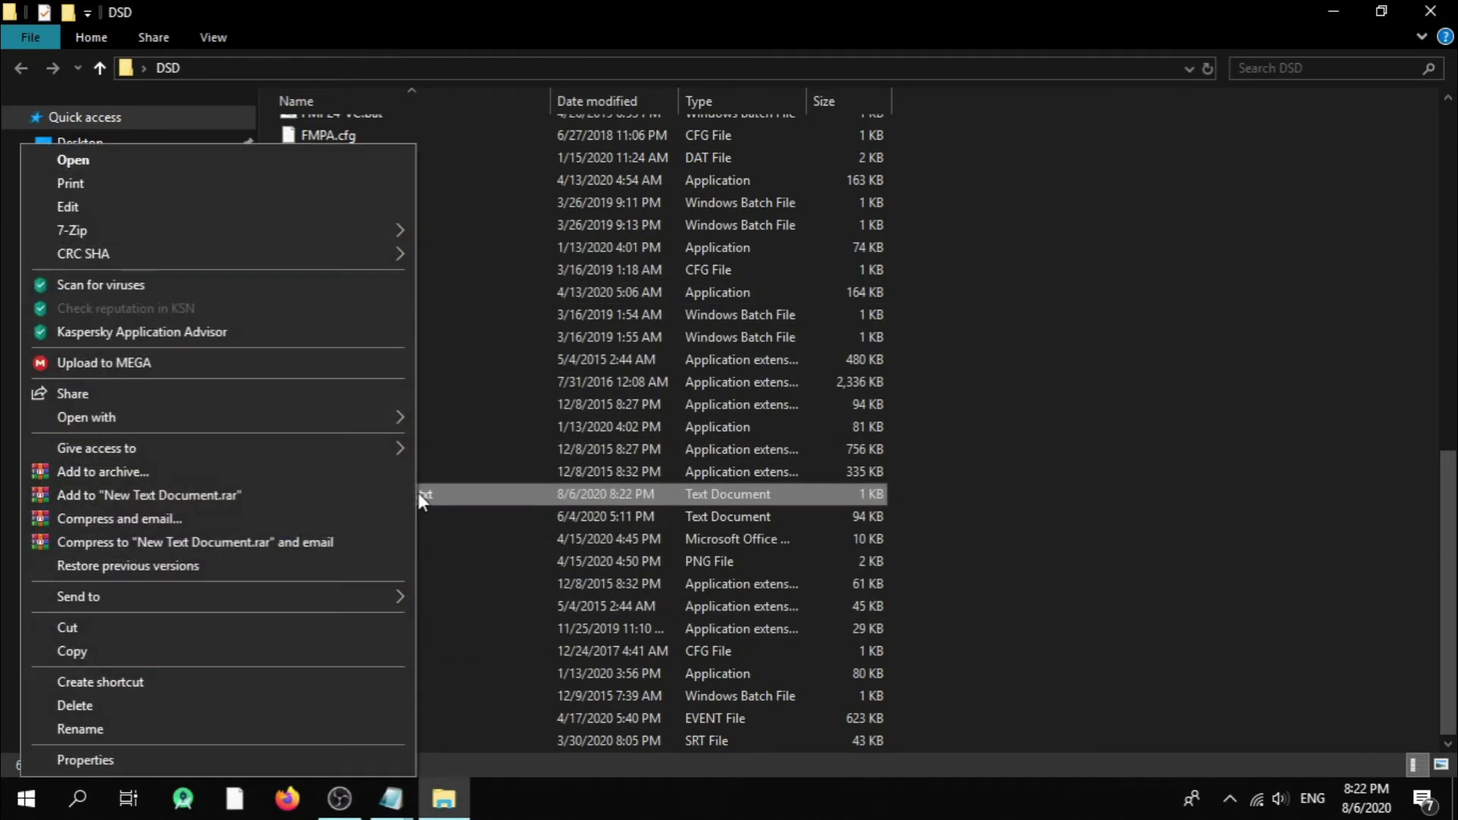
{"action": "left_click", "coordinate": [133, 729]}
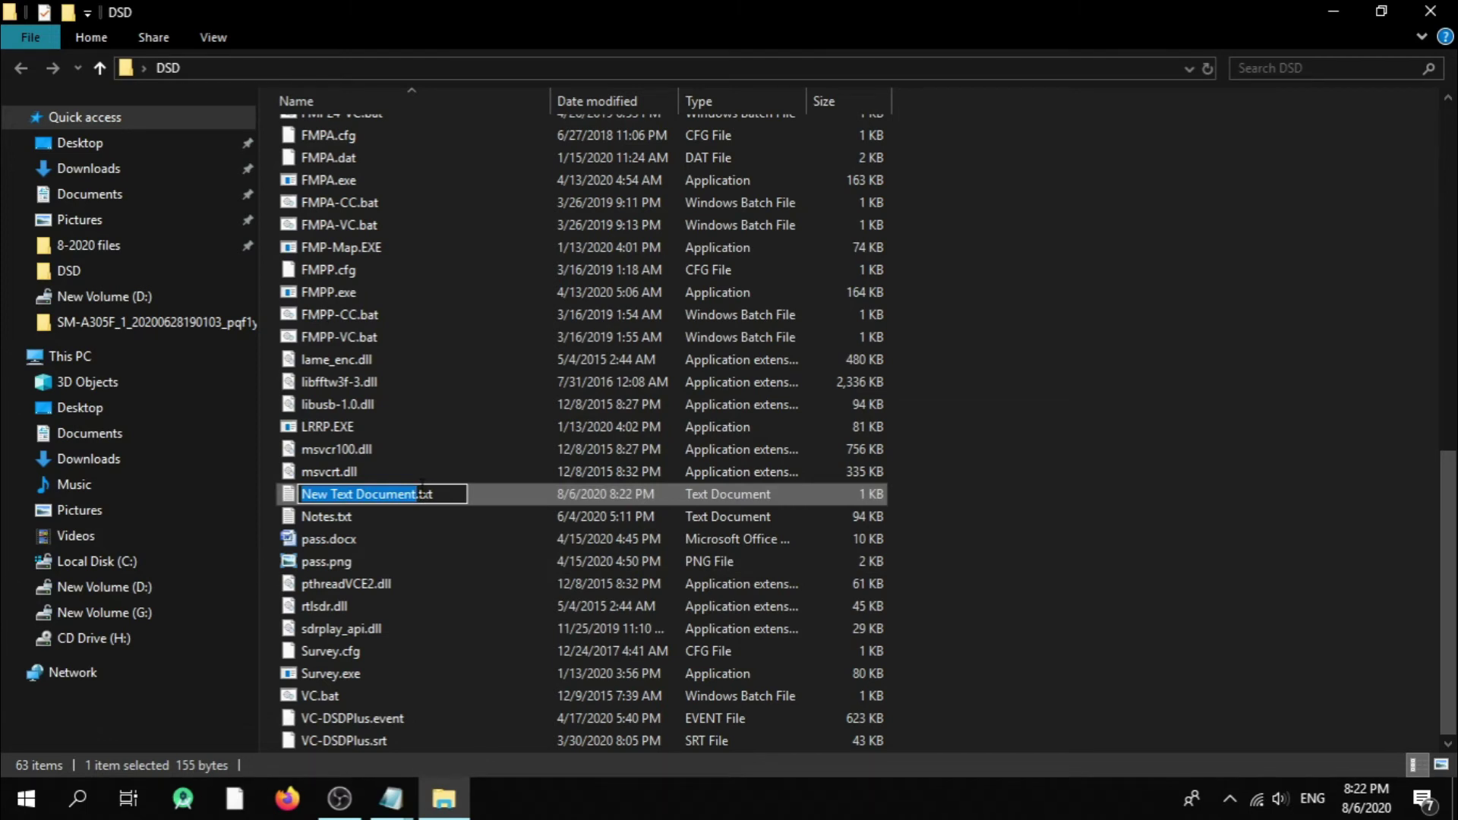
{"action": "type", "text": "FMP"}
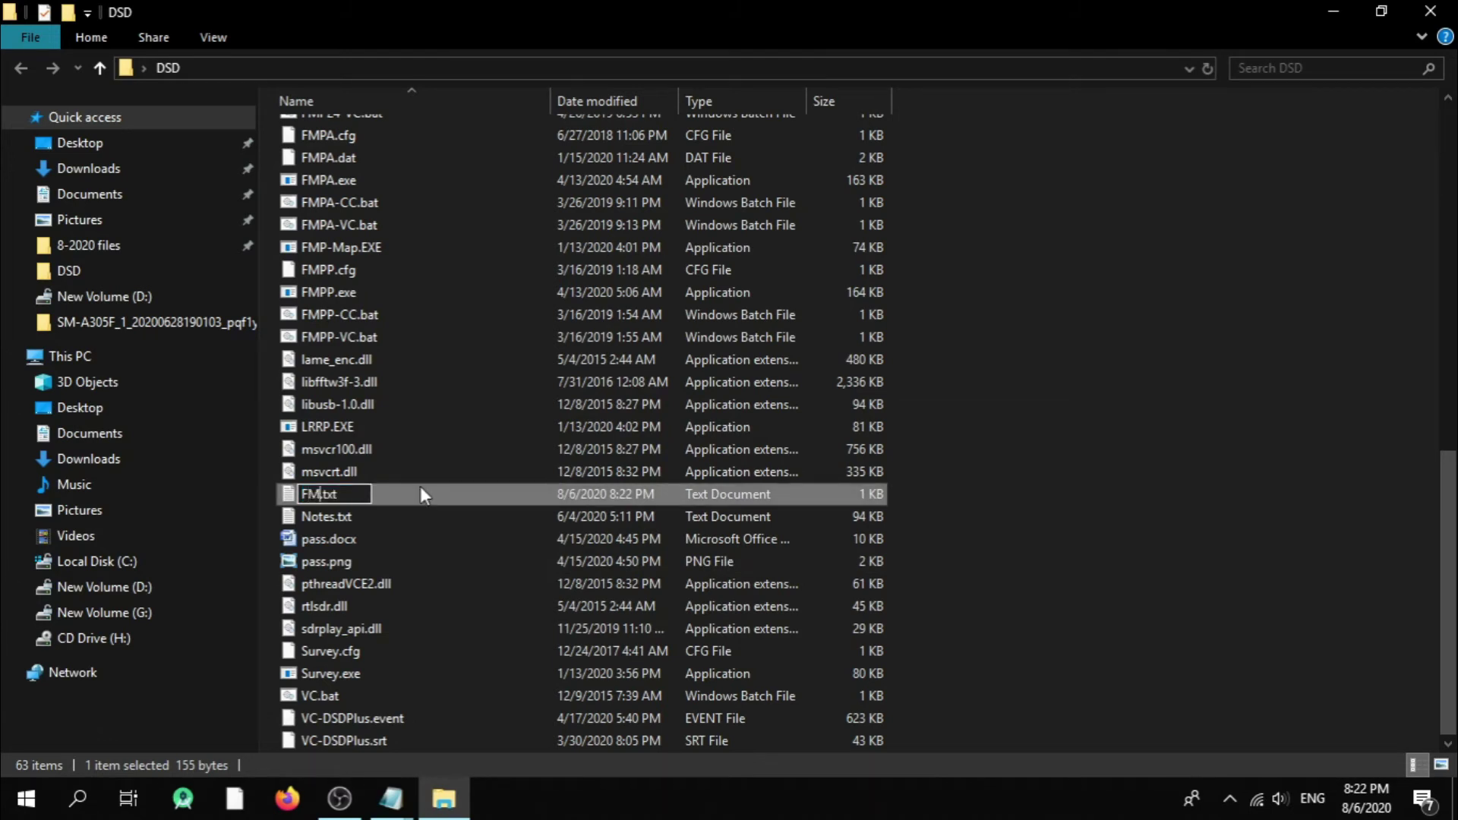
{"action": "type", "text": "24.S"}
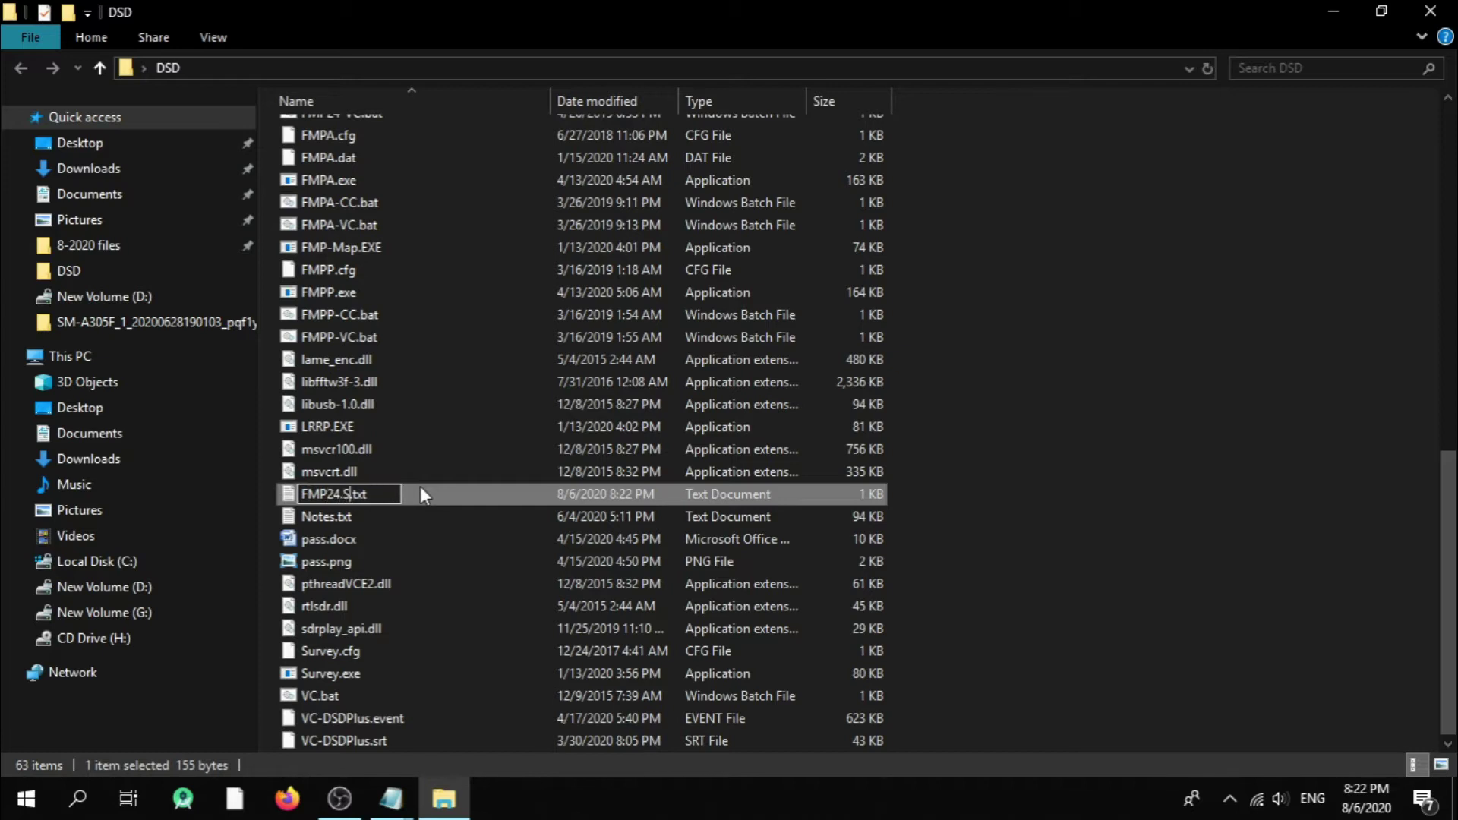
{"action": "type", "text": "canlist"}
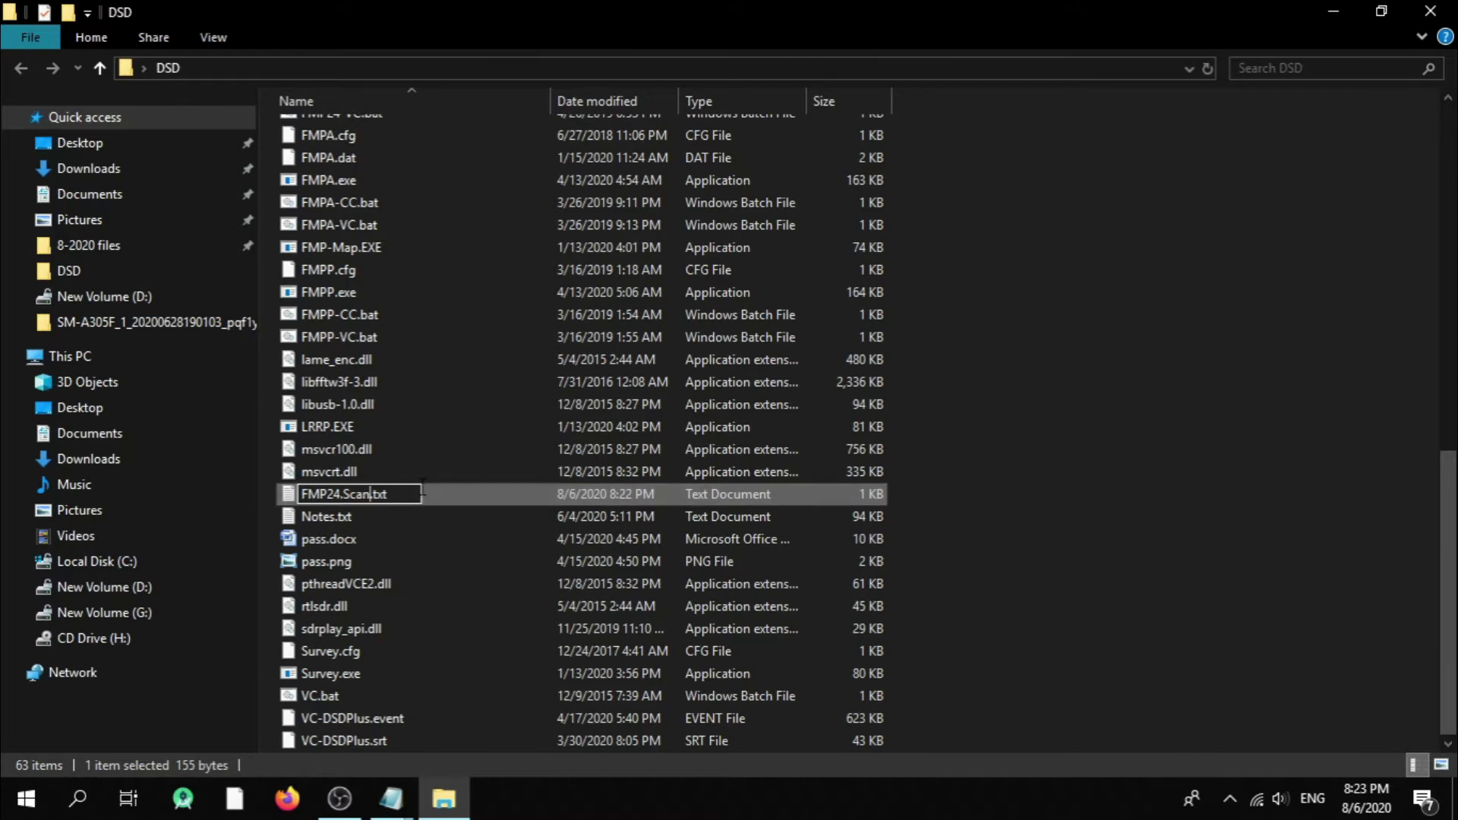
{"action": "key", "text": "Return"}
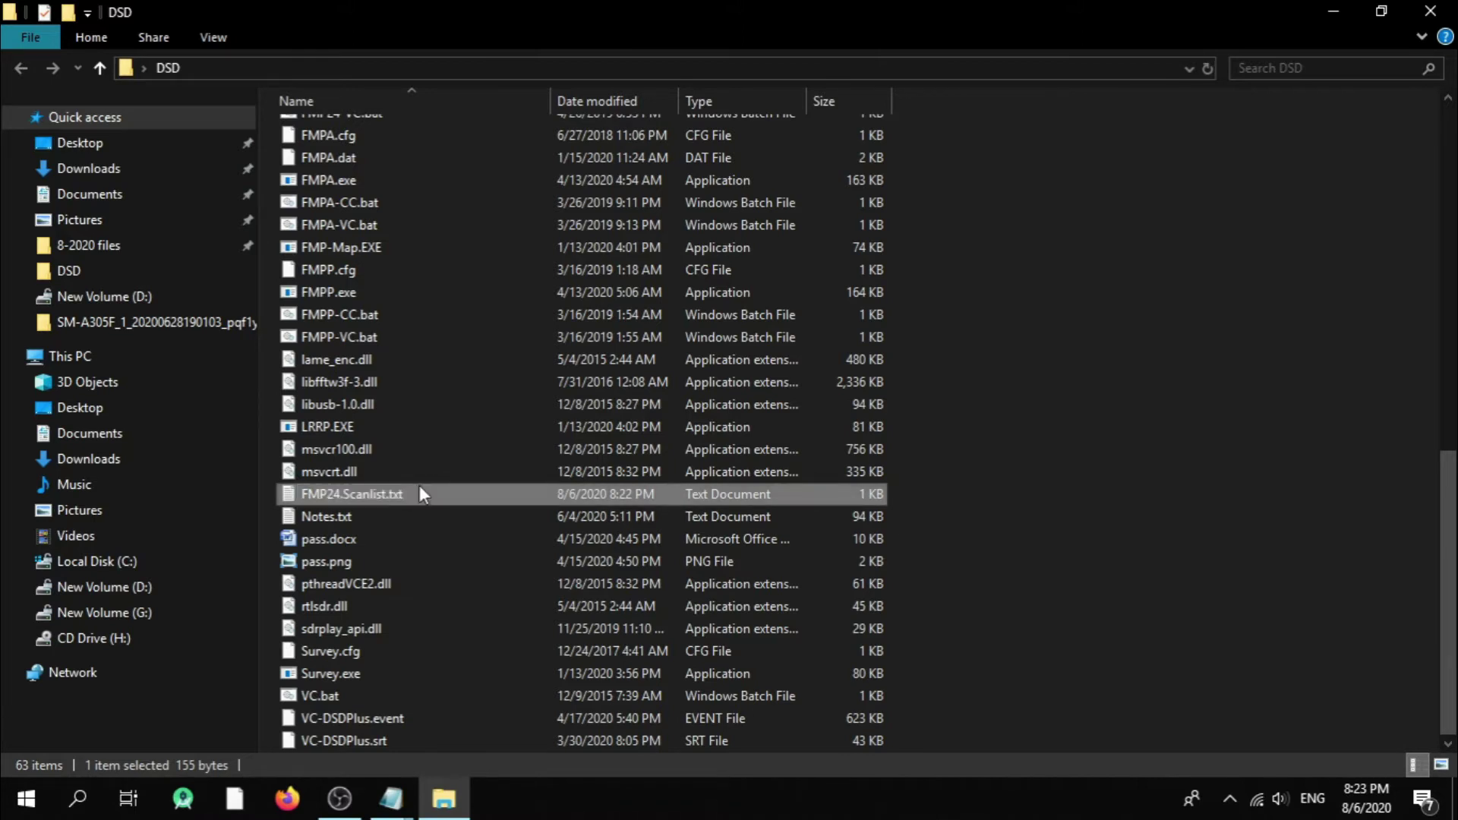
- Remove the .txt extension so the file is FMP24.Scanlist, confirm, then verify its contents
{"action": "right_click", "coordinate": [426, 490]}
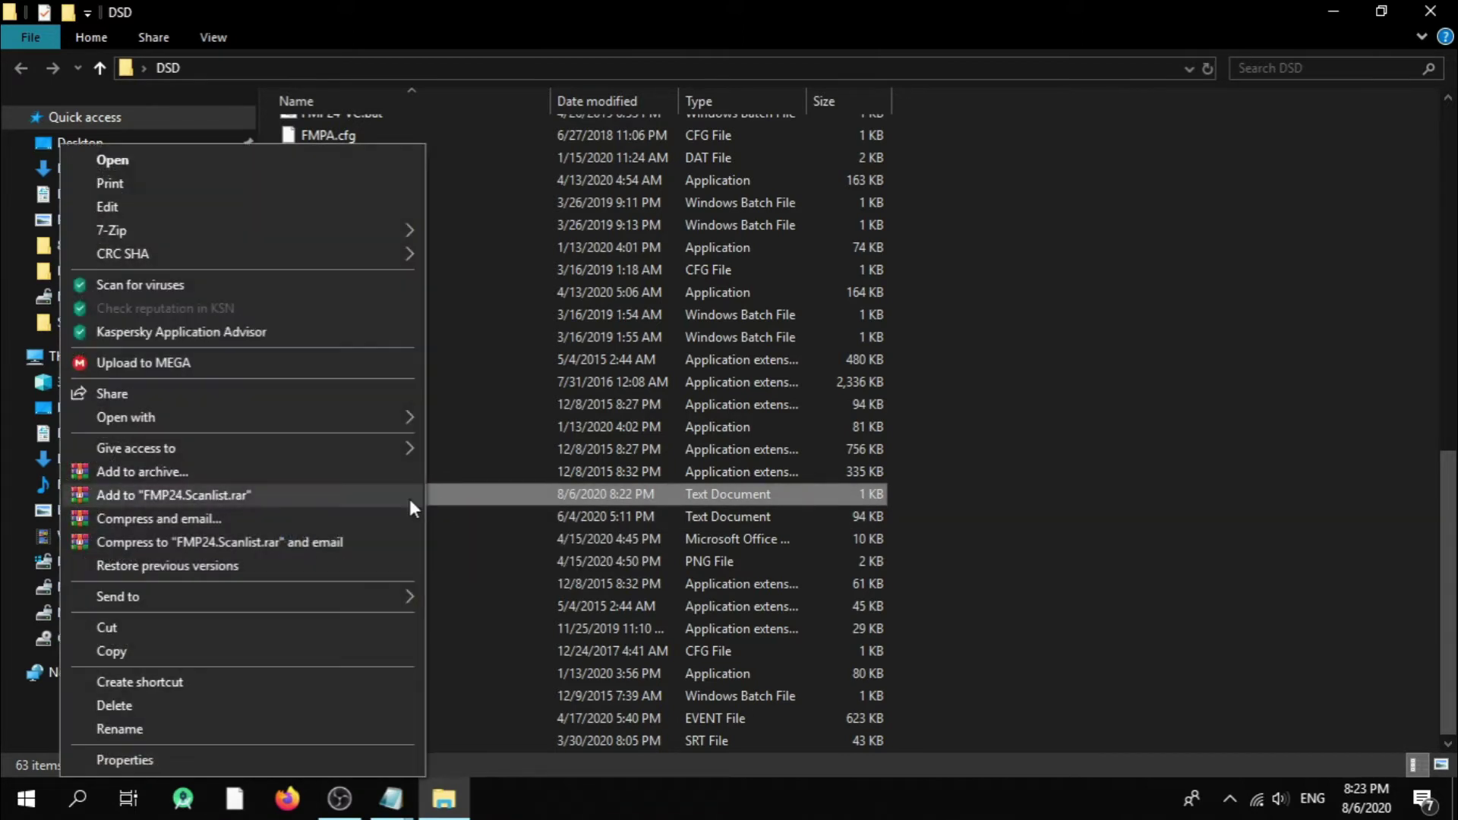
{"action": "left_click", "coordinate": [107, 726]}
{"action": "double_click", "coordinate": [399, 495]}
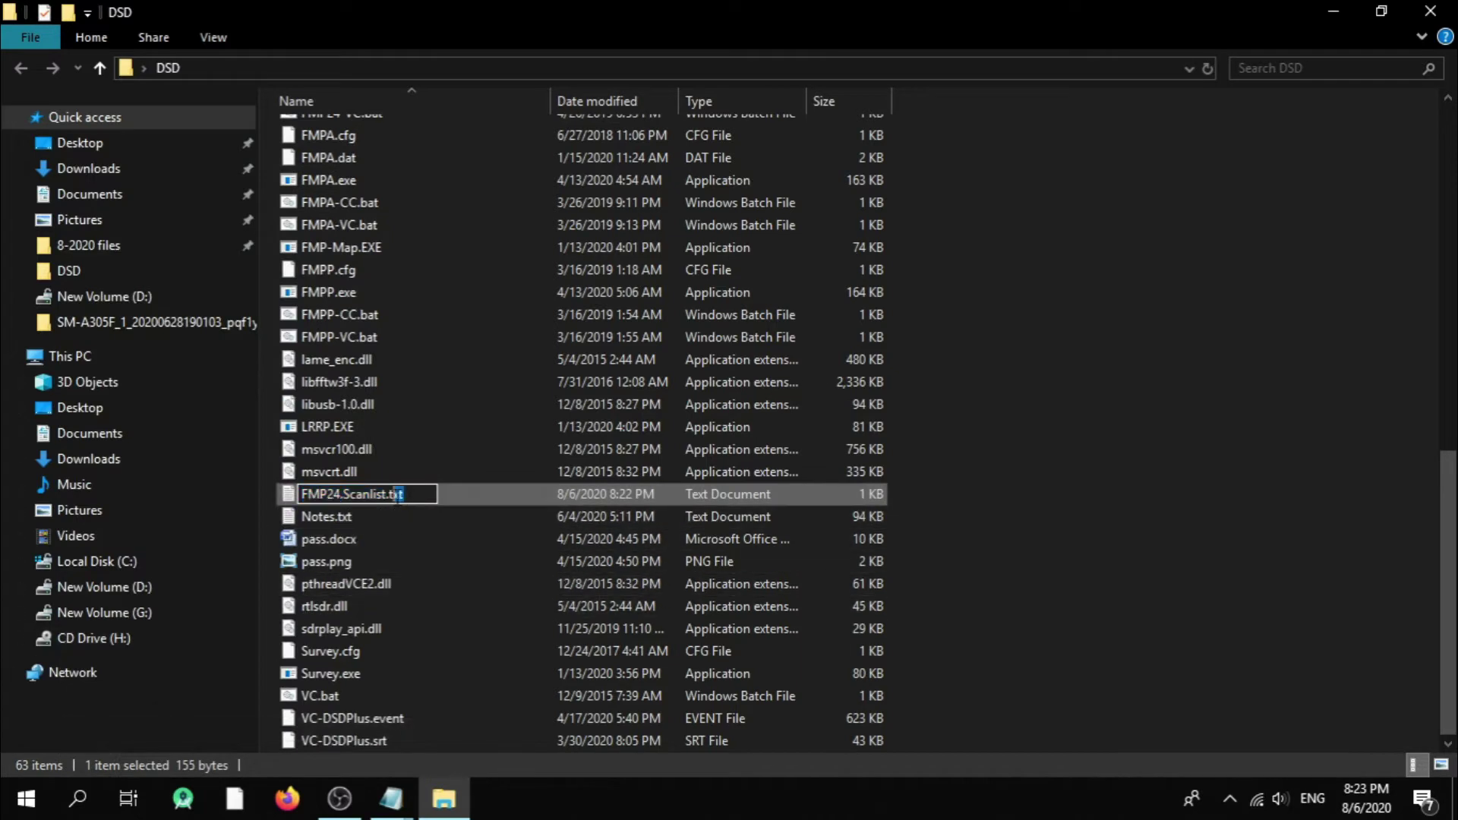
{"action": "key", "text": "BackSpace"}
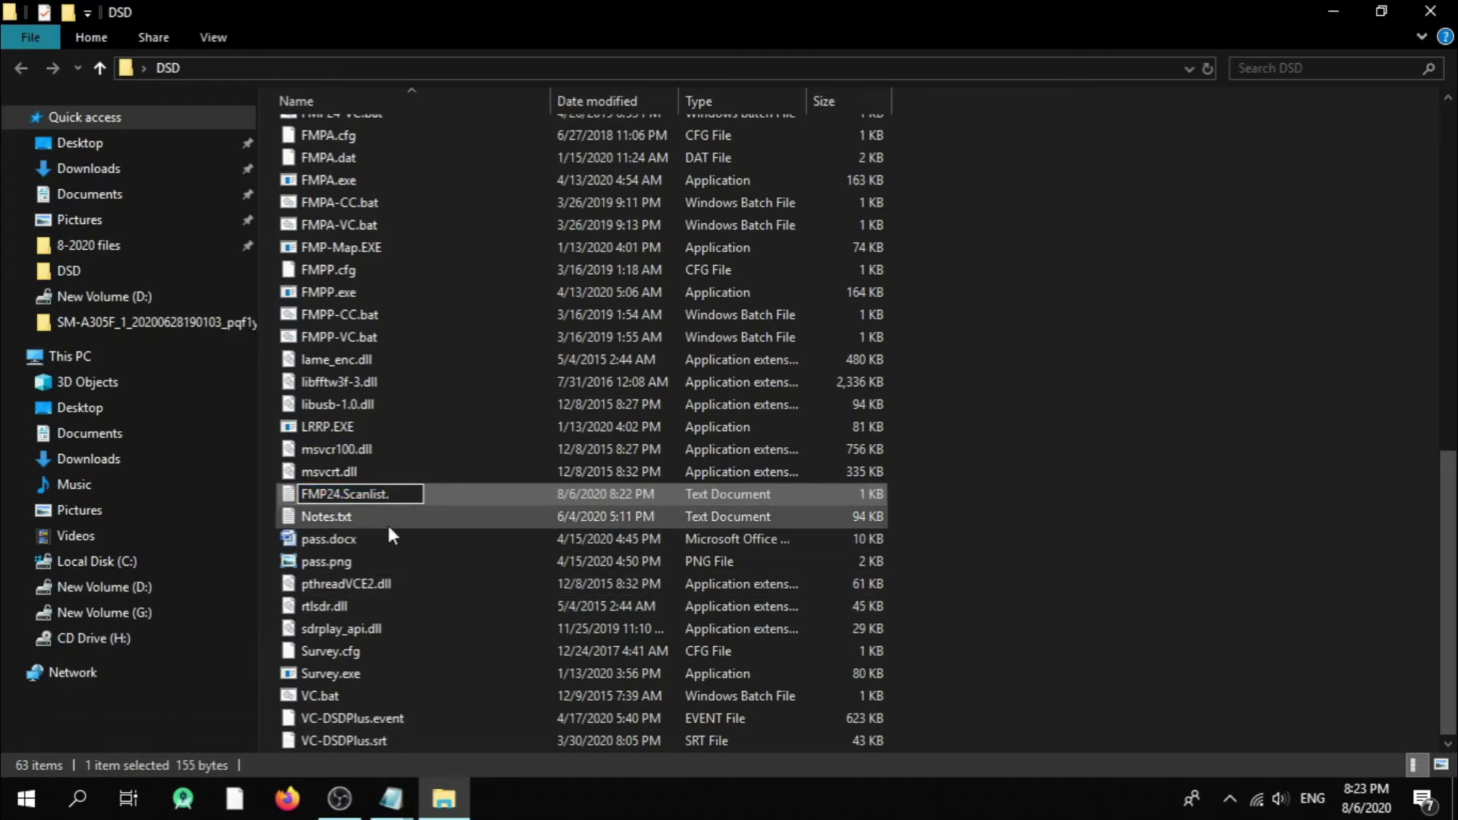
{"action": "key", "text": "Return"}
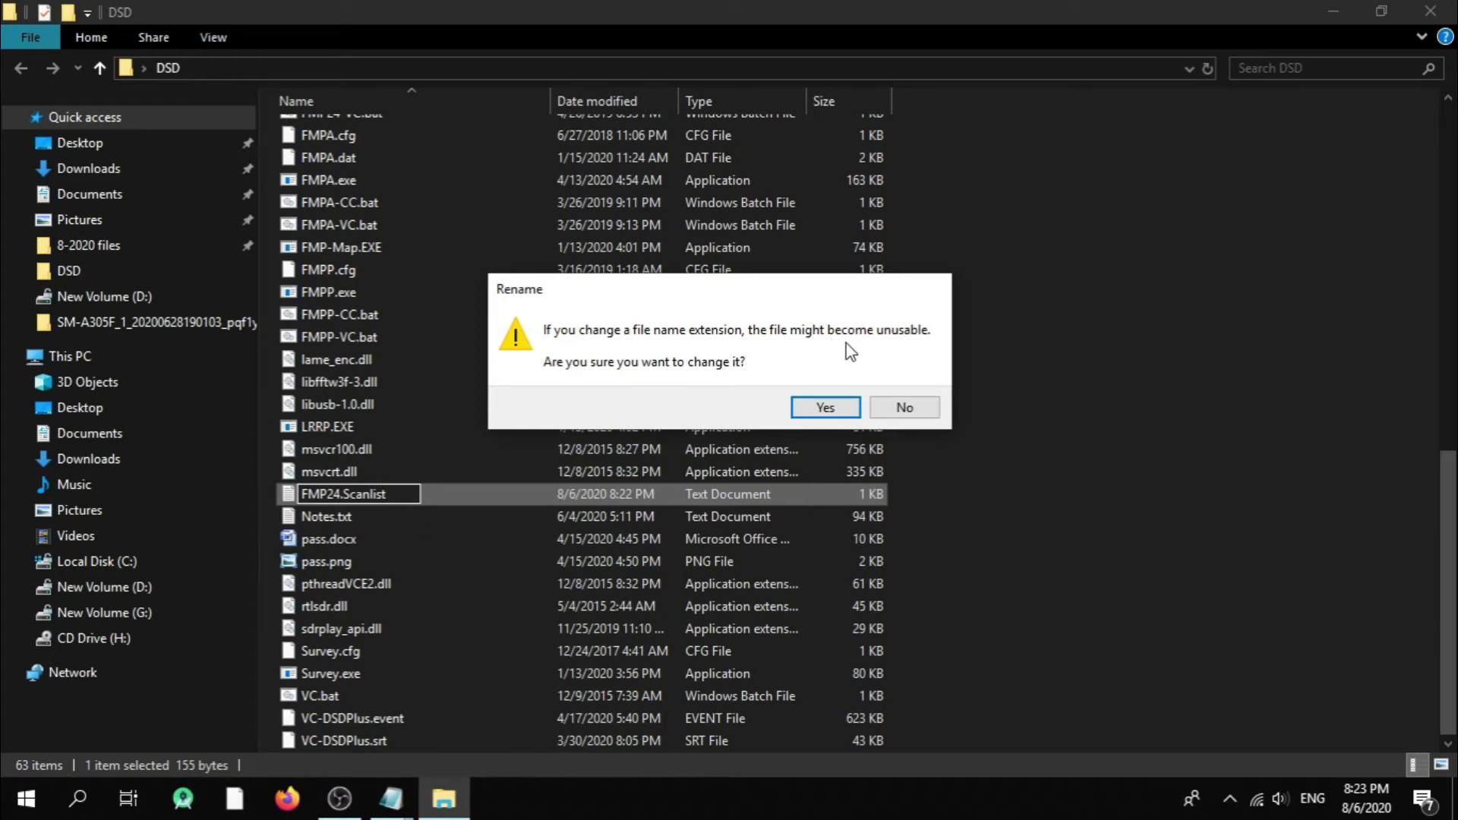
{"action": "left_click", "coordinate": [835, 409]}
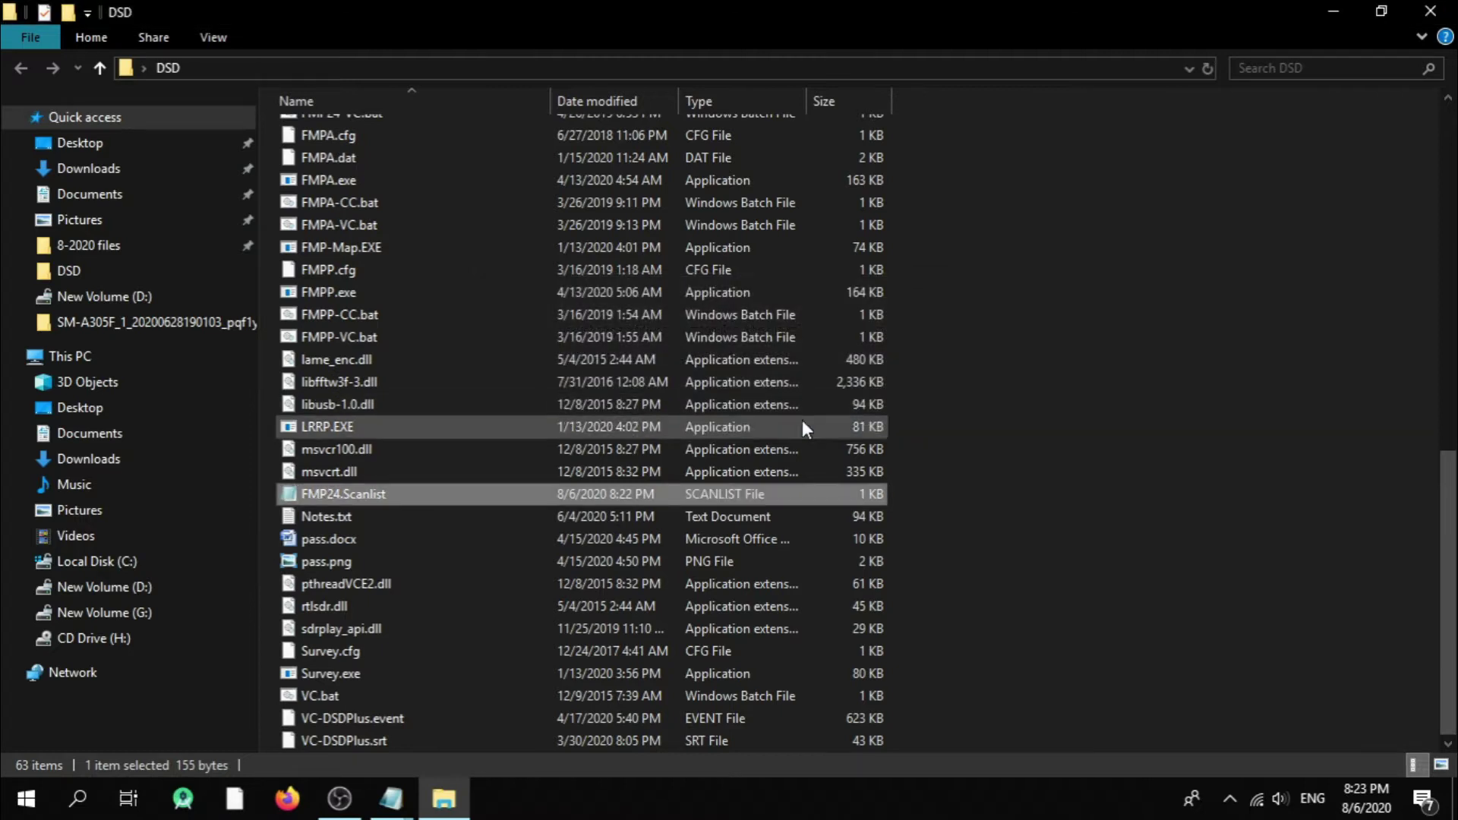
{"action": "double_click", "coordinate": [390, 495]}
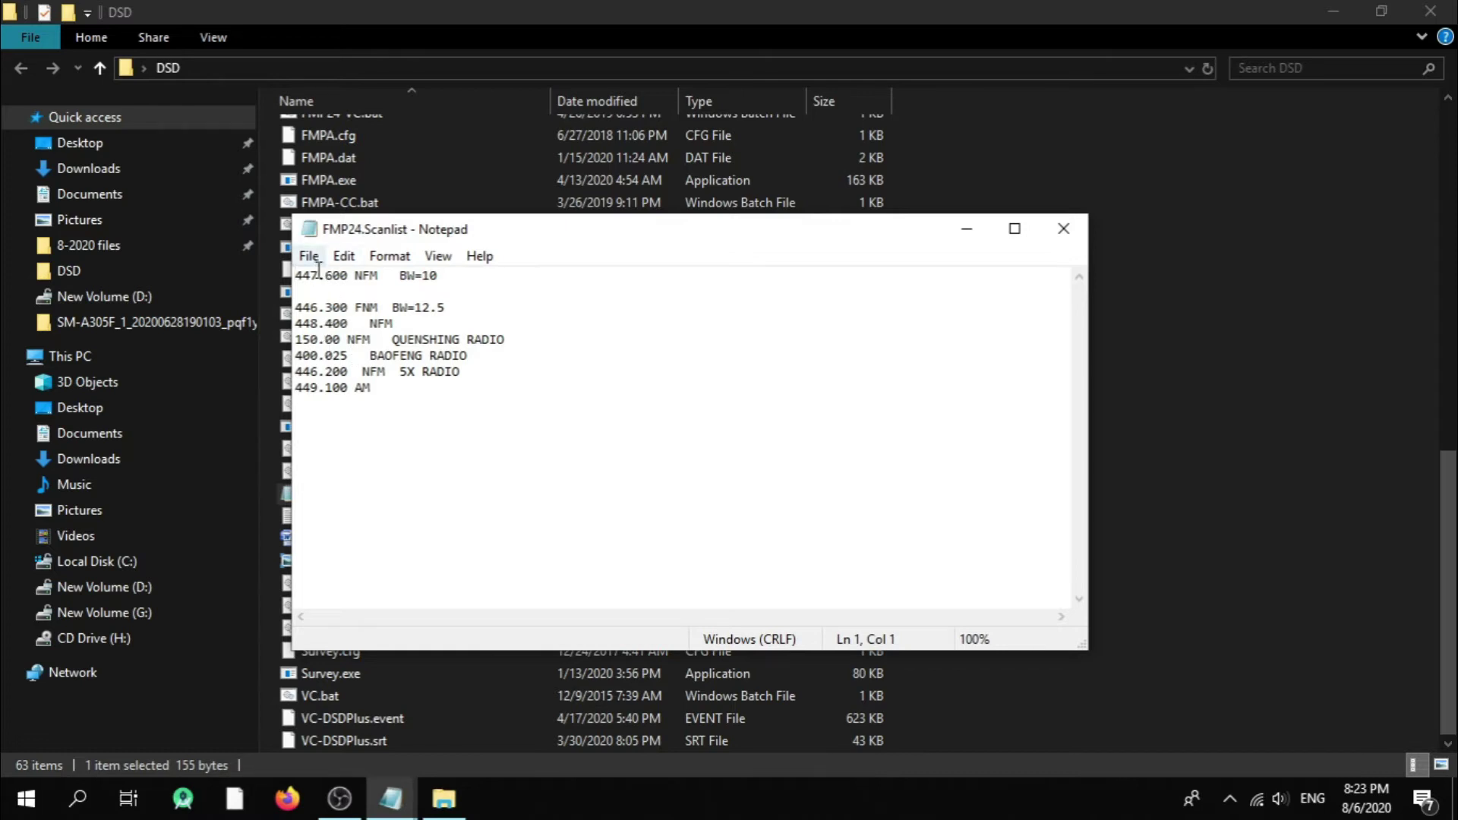
{"action": "left_click", "coordinate": [1061, 241]}
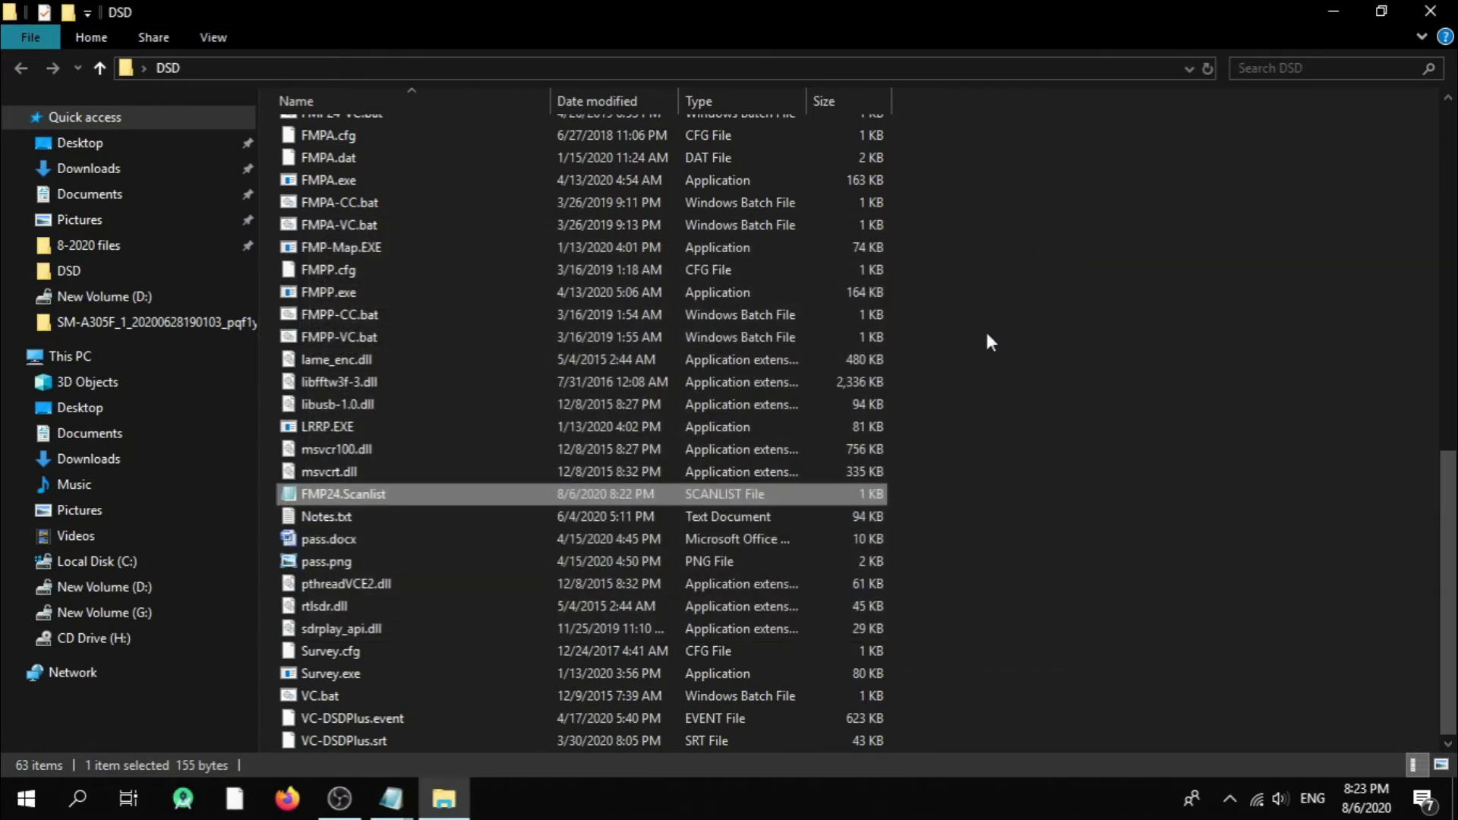
- Find FMP24.exe in the DSD folder and run it
{"action": "left_click", "coordinate": [1160, 442]}
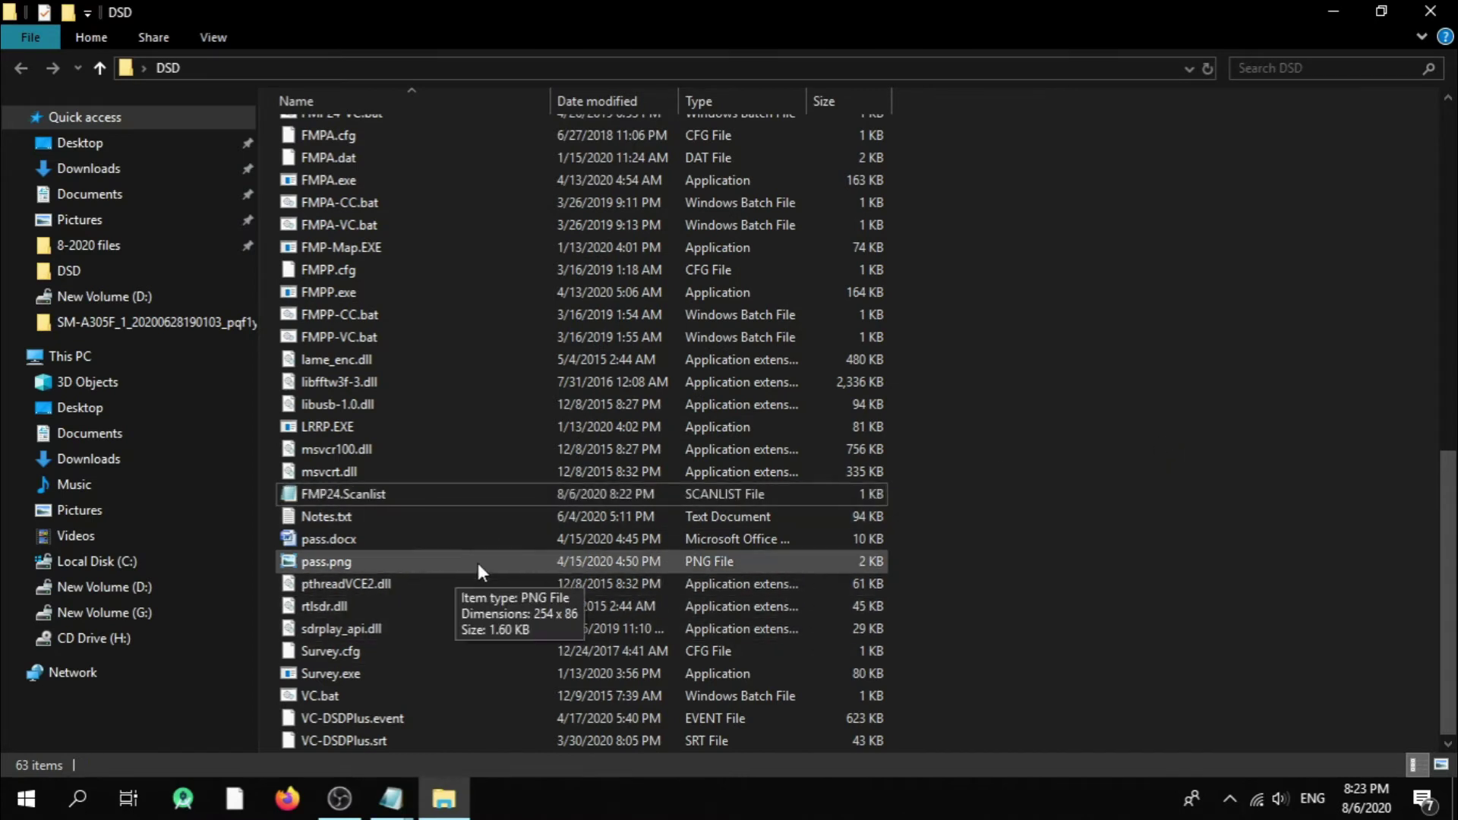
{"action": "scroll", "coordinate": [480, 581], "scroll_direction": "up", "scroll_amount": 13}
{"action": "scroll", "coordinate": [484, 579], "scroll_direction": "down", "scroll_amount": 13}
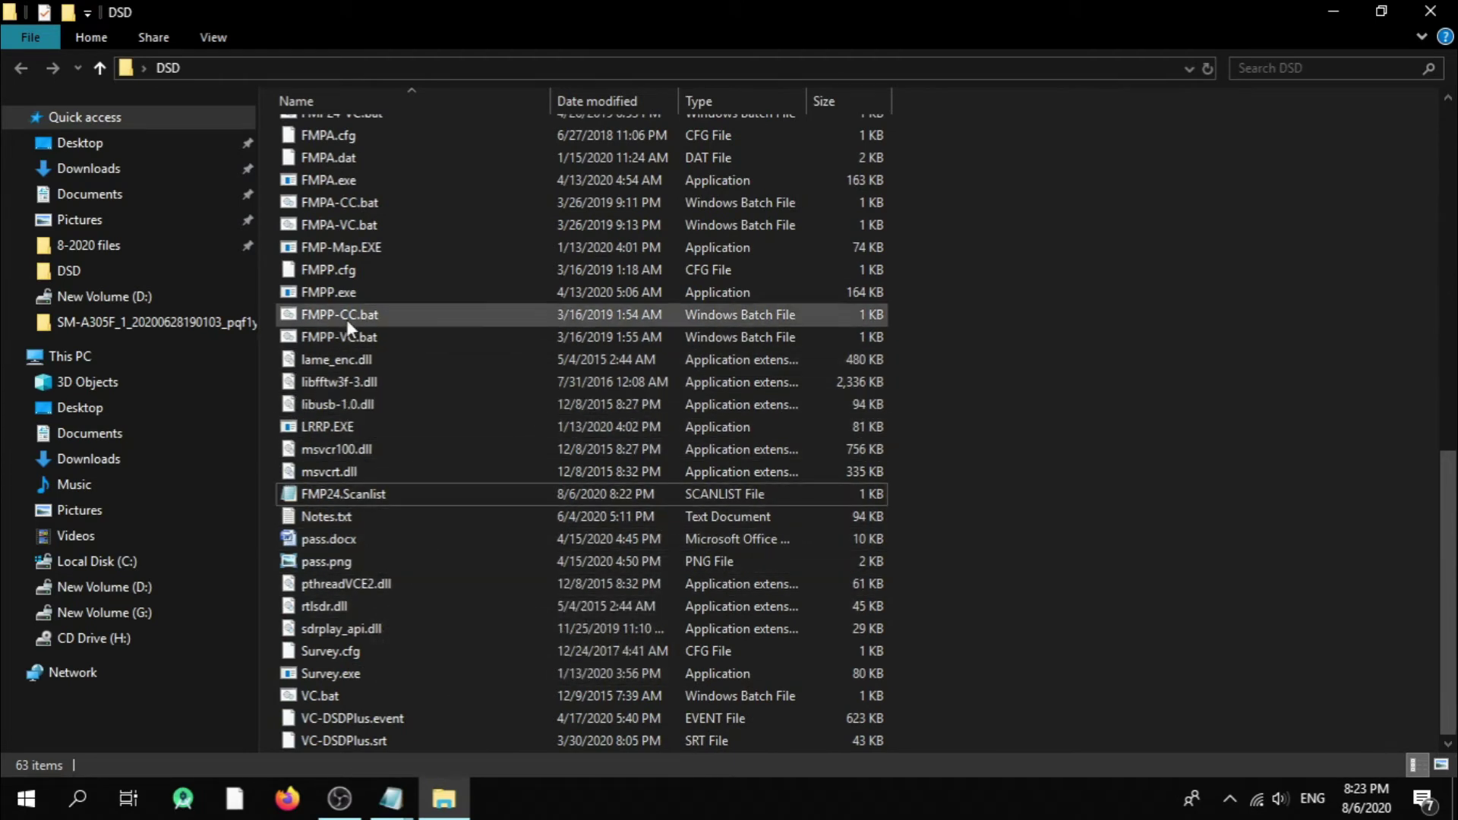
{"action": "scroll", "coordinate": [346, 319], "scroll_direction": "up", "scroll_amount": 4}
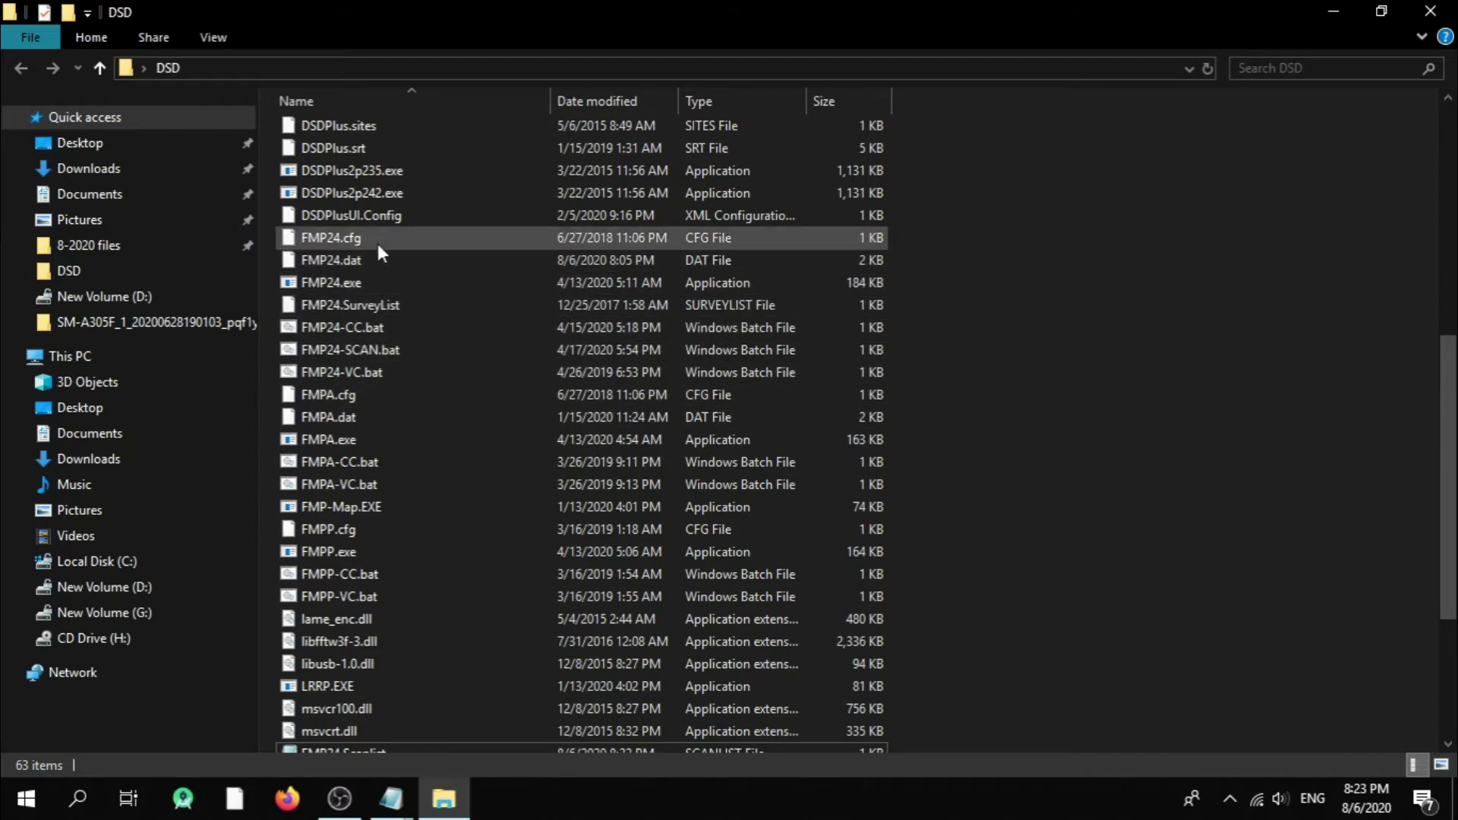
{"action": "scroll", "coordinate": [396, 319], "scroll_direction": "up", "scroll_amount": 1}
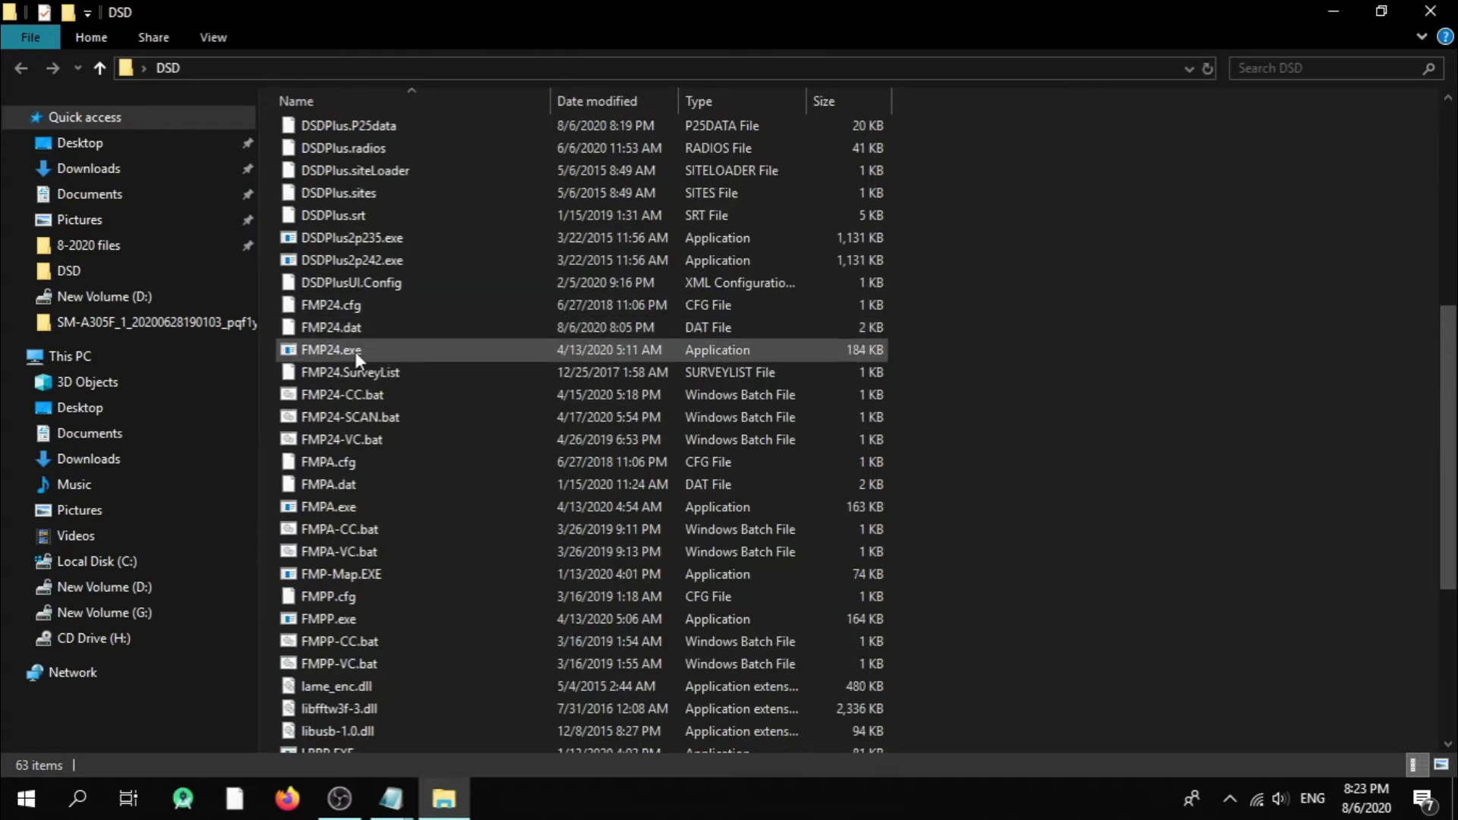
{"action": "left_click", "coordinate": [356, 353]}
{"action": "double_click", "coordinate": [372, 350]}
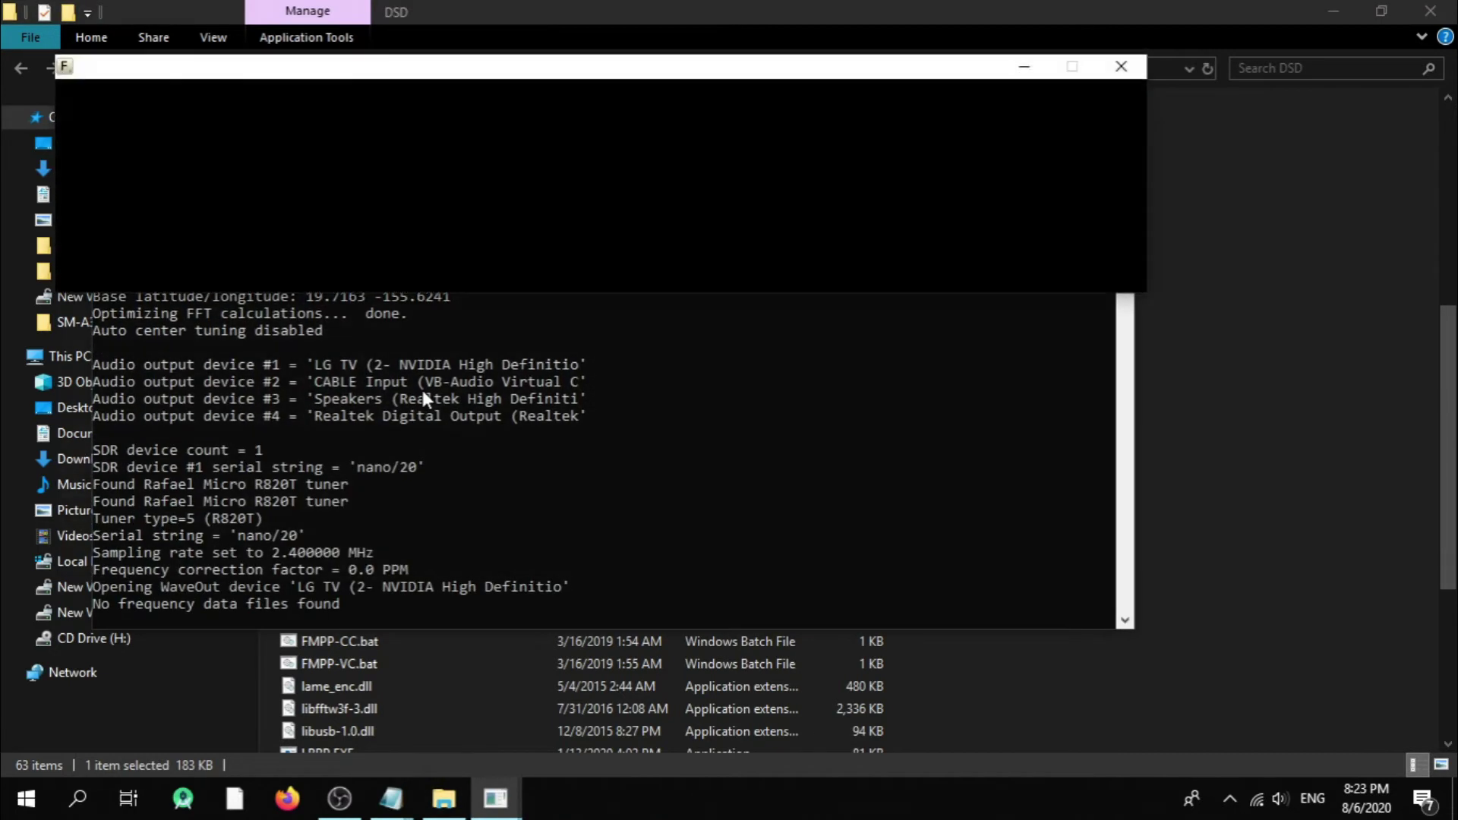
- Turn the system volume to 0, try retuning on the spectrum, and move the window down-right
{"action": "left_click", "coordinate": [1280, 800]}
{"action": "left_click_drag", "start_coordinate": [1192, 746], "coordinate": [1146, 749]}
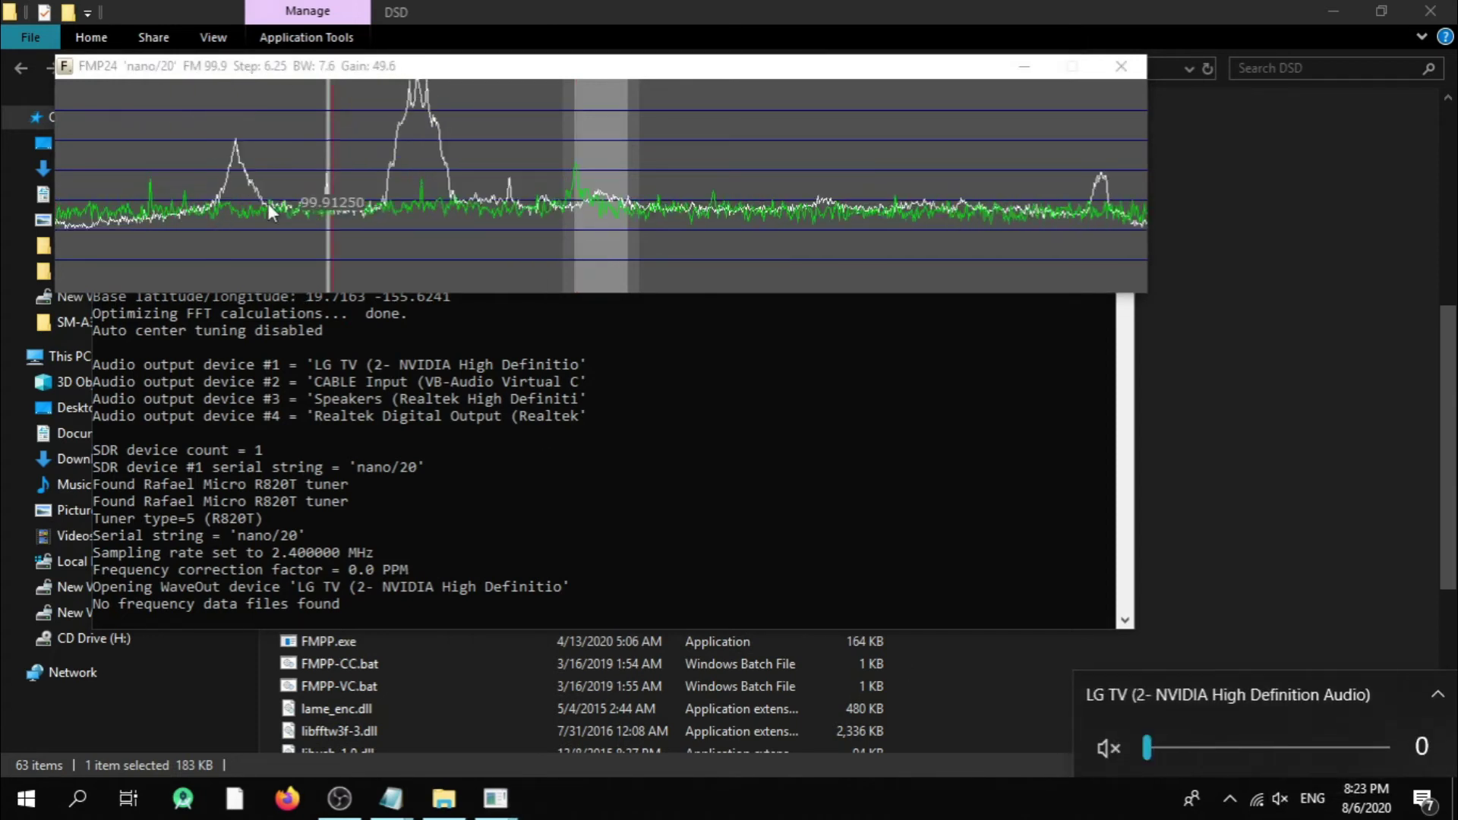
{"action": "left_click", "coordinate": [354, 205]}
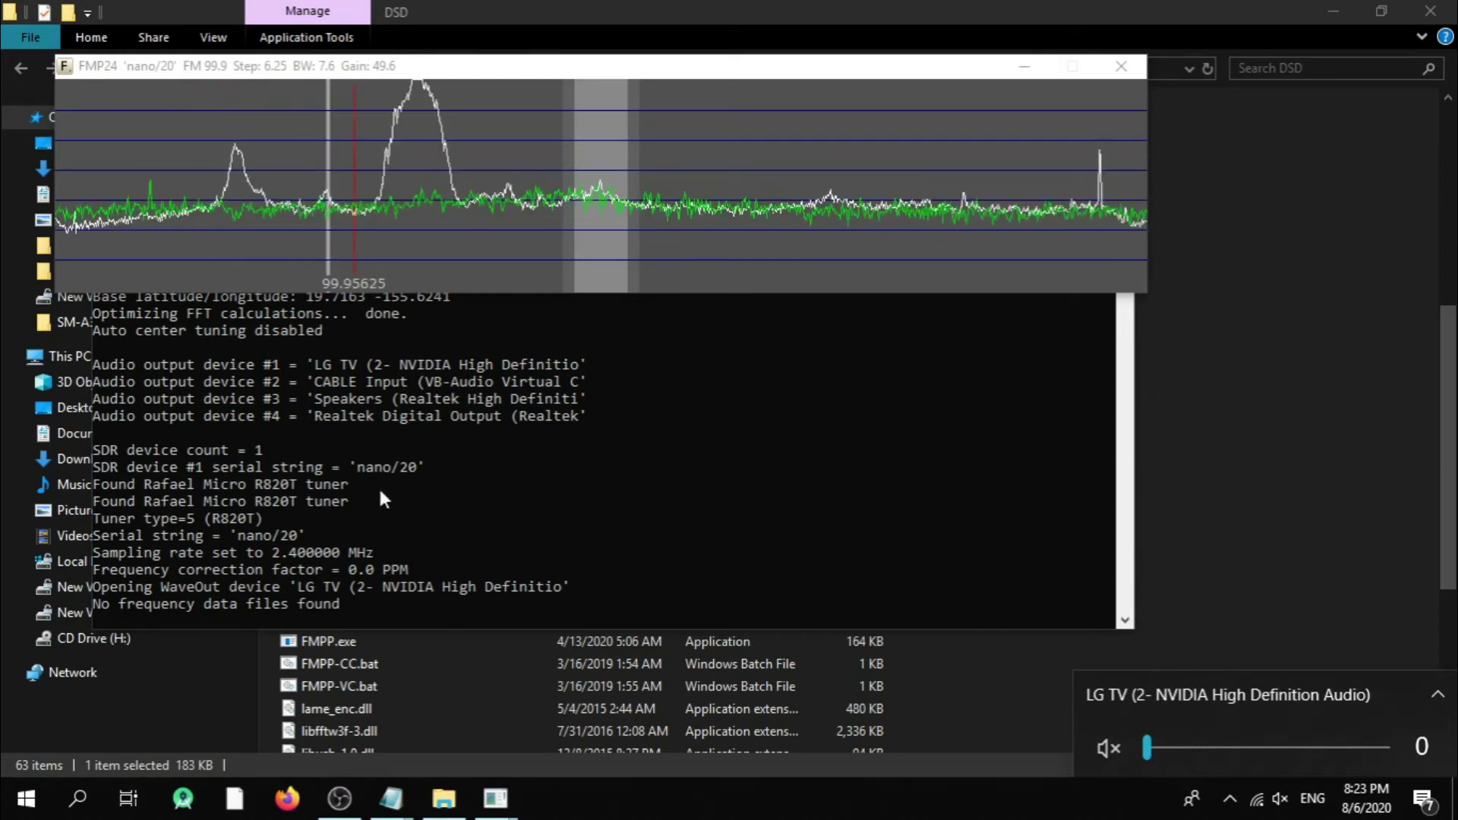
{"action": "left_click", "coordinate": [221, 227]}
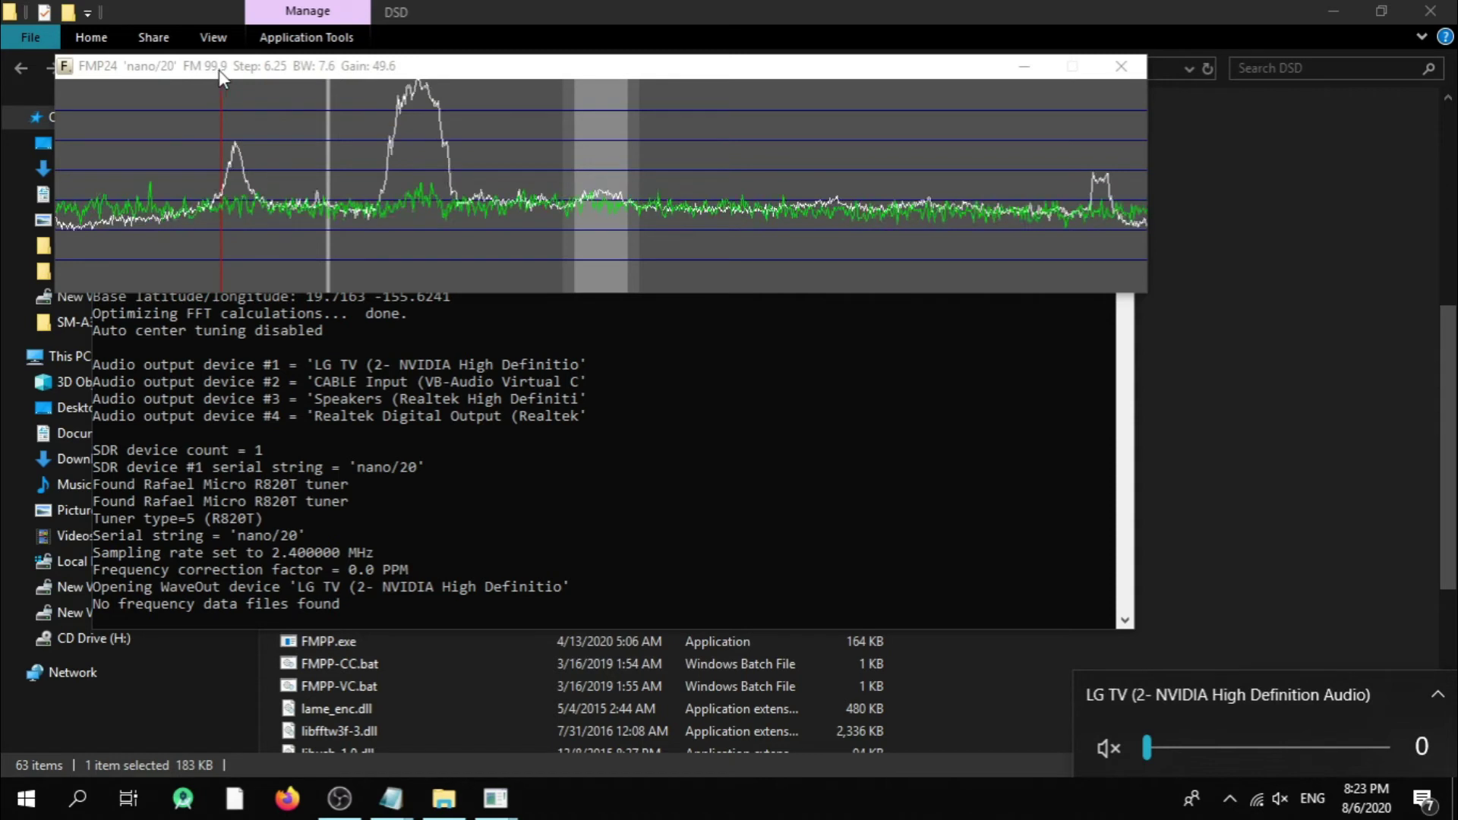
{"action": "left_click", "coordinate": [471, 251]}
{"action": "left_click", "coordinate": [444, 237]}
{"action": "mouse_move", "coordinate": [443, 75]}
{"action": "left_mouse_down"}
{"action": "mouse_move", "coordinate": [537, 81]}
{"action": "mouse_move", "coordinate": [491, 138]}
{"action": "left_mouse_up"}
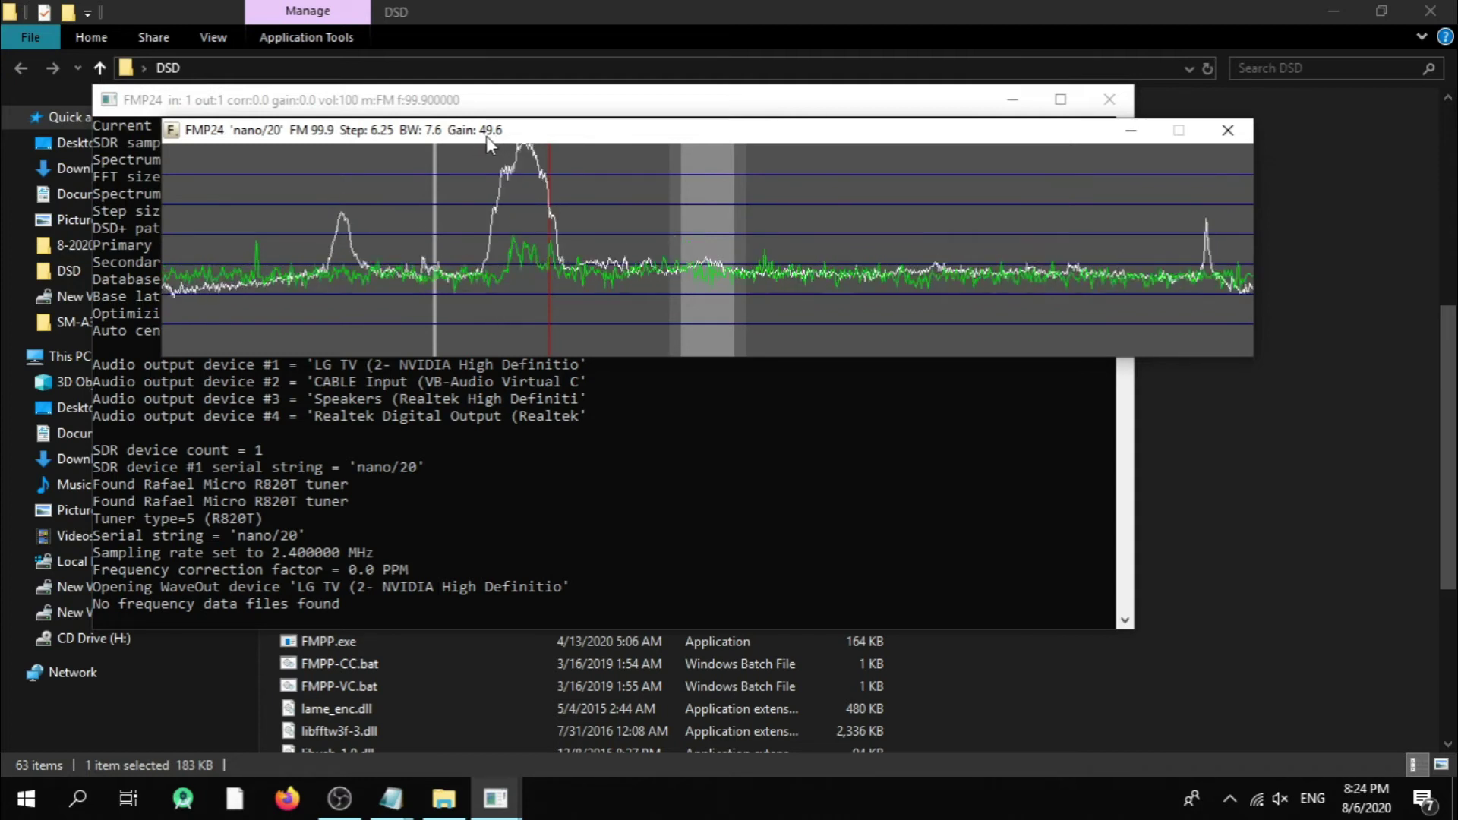
- Lower the FMP24 receiver gain to 0.0
{"action": "scroll", "coordinate": [486, 135], "scroll_direction": "down", "scroll_amount": 1}
{"action": "scroll", "coordinate": [486, 135], "scroll_direction": "up", "scroll_amount": 1}
{"action": "scroll", "coordinate": [486, 135], "scroll_direction": "down", "scroll_amount": 4}
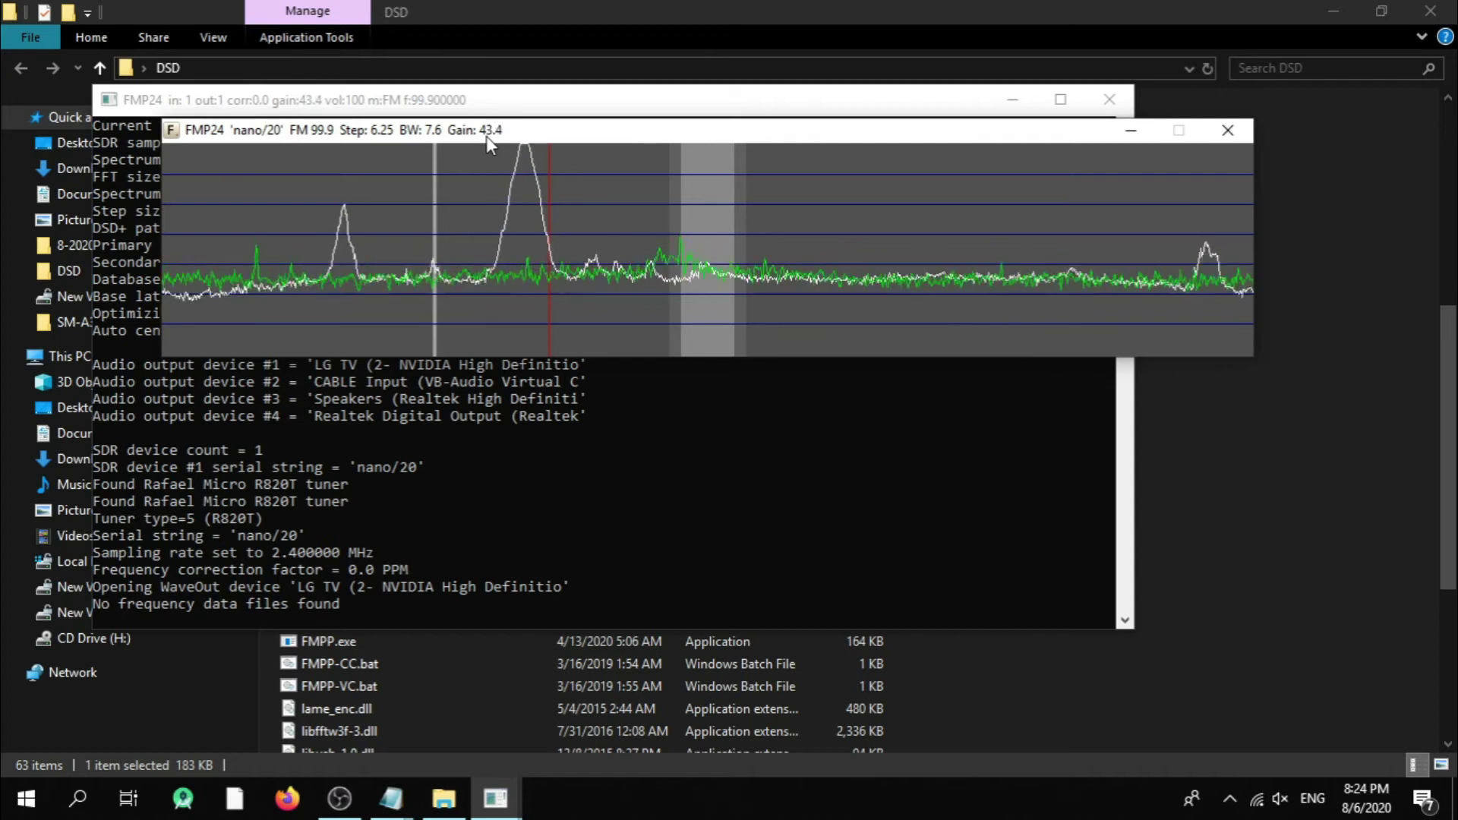
{"action": "scroll", "coordinate": [486, 135], "scroll_direction": "down", "scroll_amount": 10}
{"action": "scroll", "coordinate": [486, 136], "scroll_direction": "down", "scroll_amount": 14}
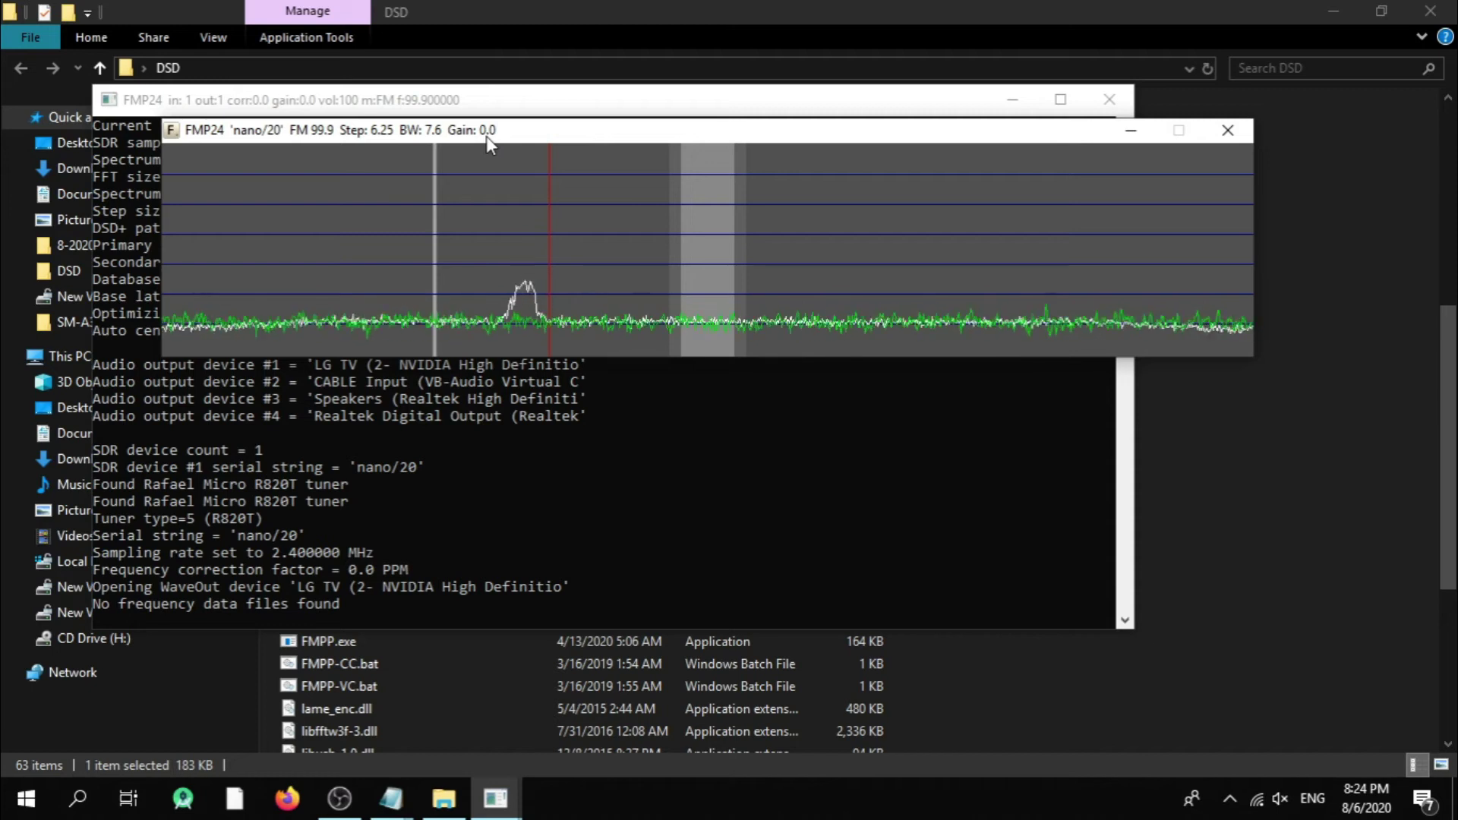
{"action": "scroll", "coordinate": [486, 135], "scroll_direction": "down", "scroll_amount": 9}
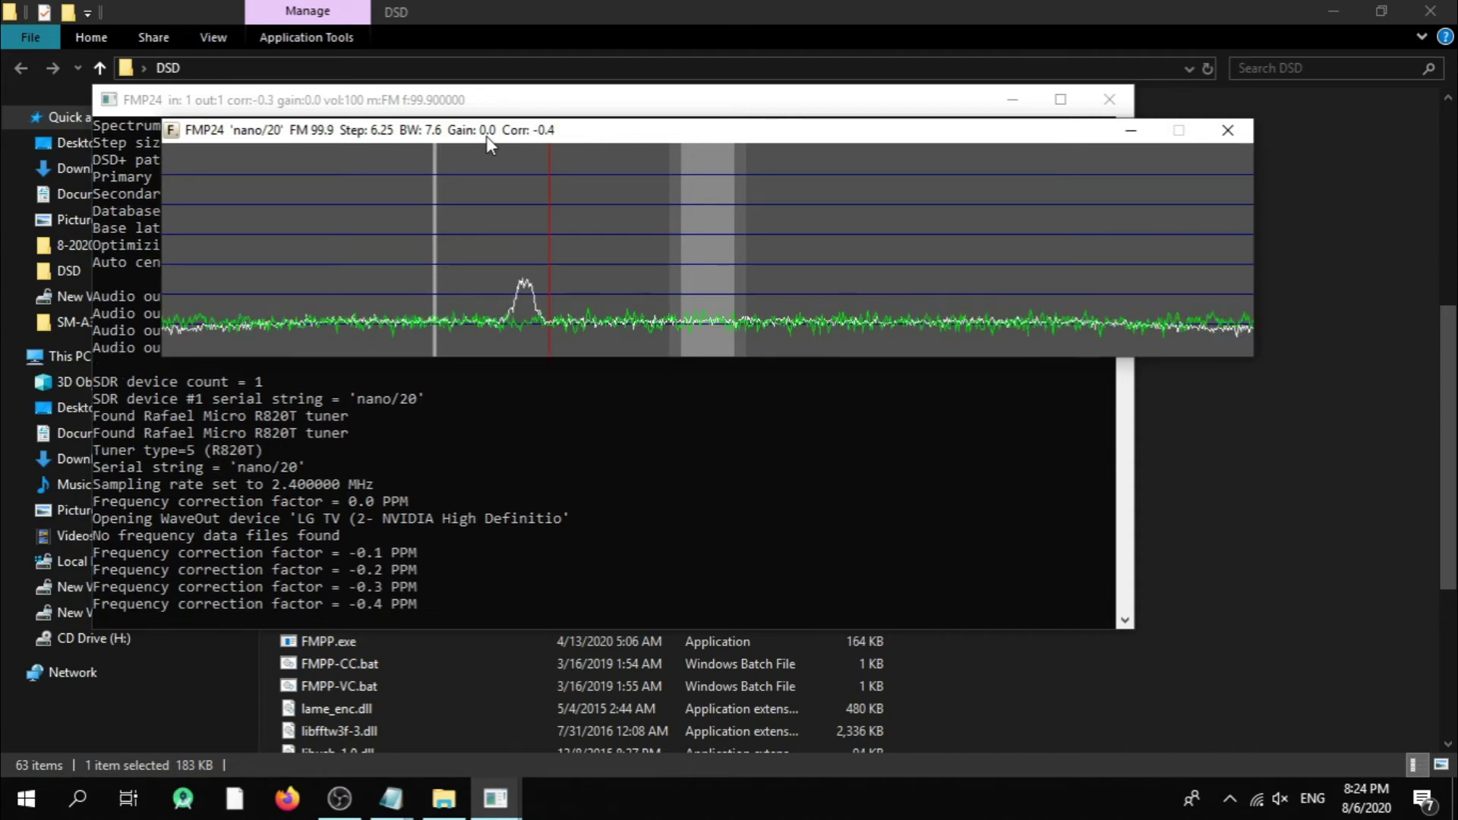
{"action": "scroll", "coordinate": [486, 135], "scroll_direction": "down", "scroll_amount": 8}
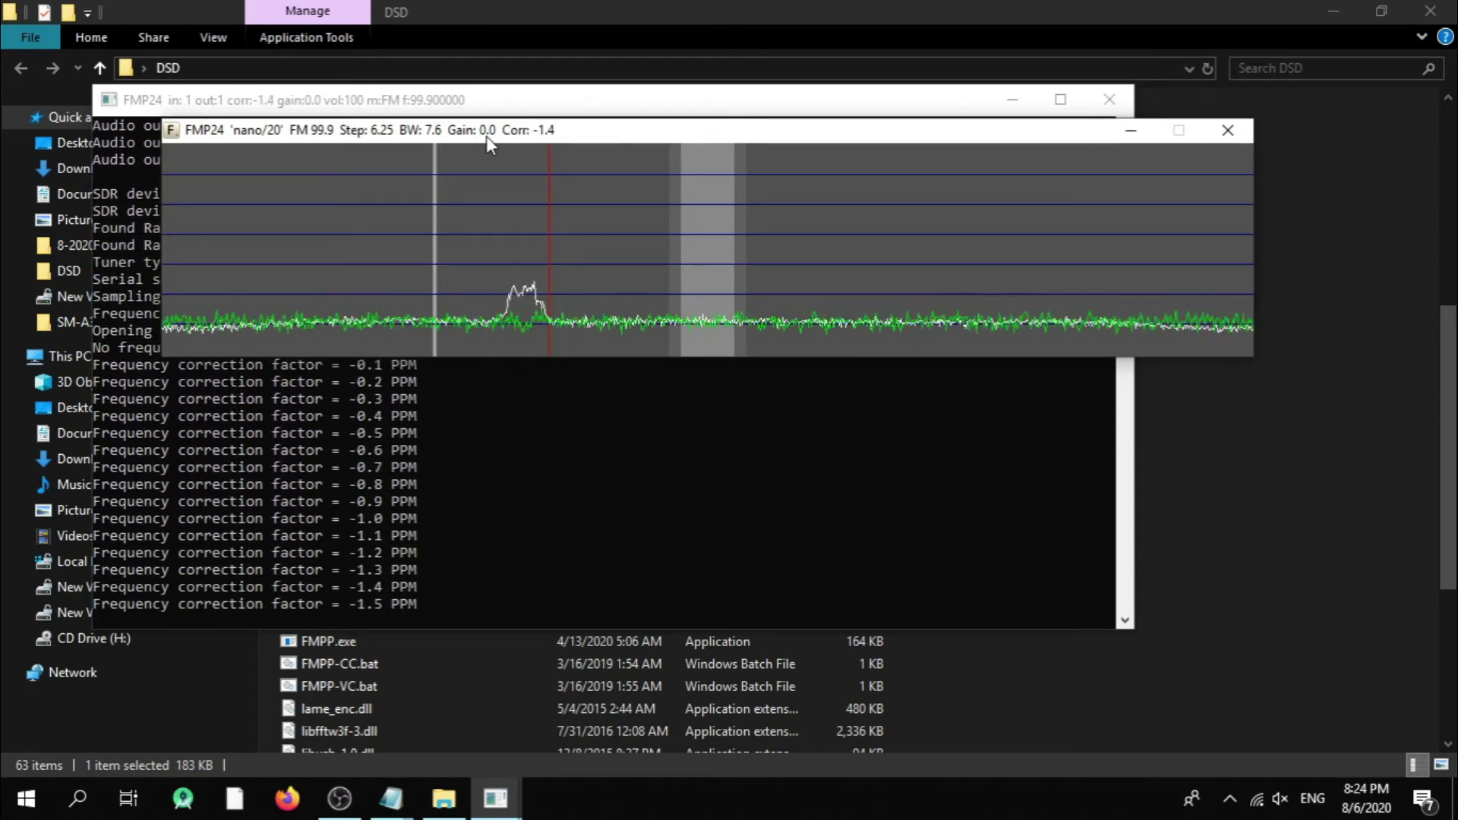
- Adjust the frequency correction to +16.0 PPM and reposition the spectrum window
{"action": "scroll", "coordinate": [487, 135], "scroll_direction": "up", "scroll_amount": 10}
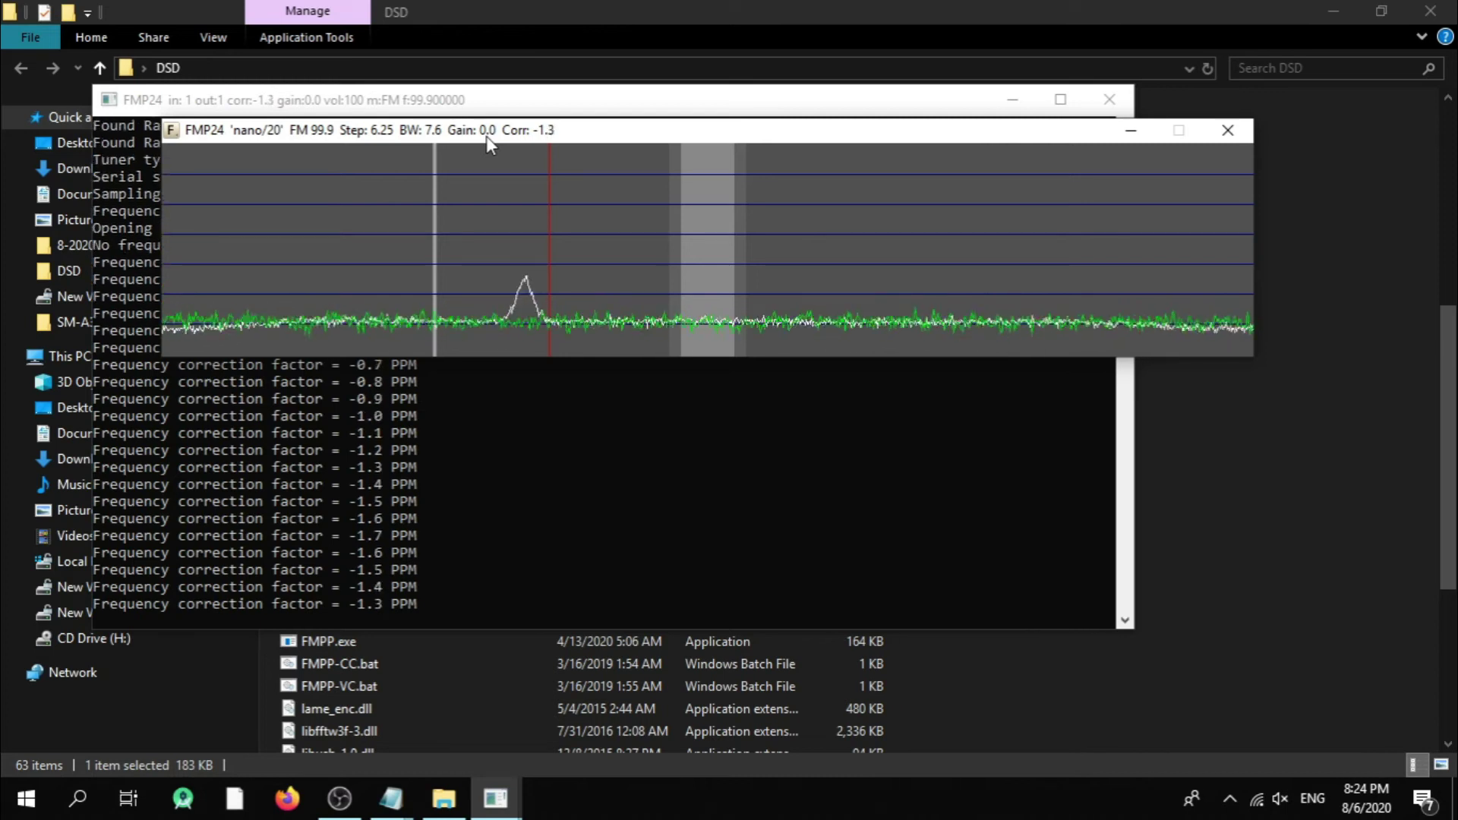
{"action": "scroll", "coordinate": [486, 135], "scroll_direction": "up", "scroll_amount": 11}
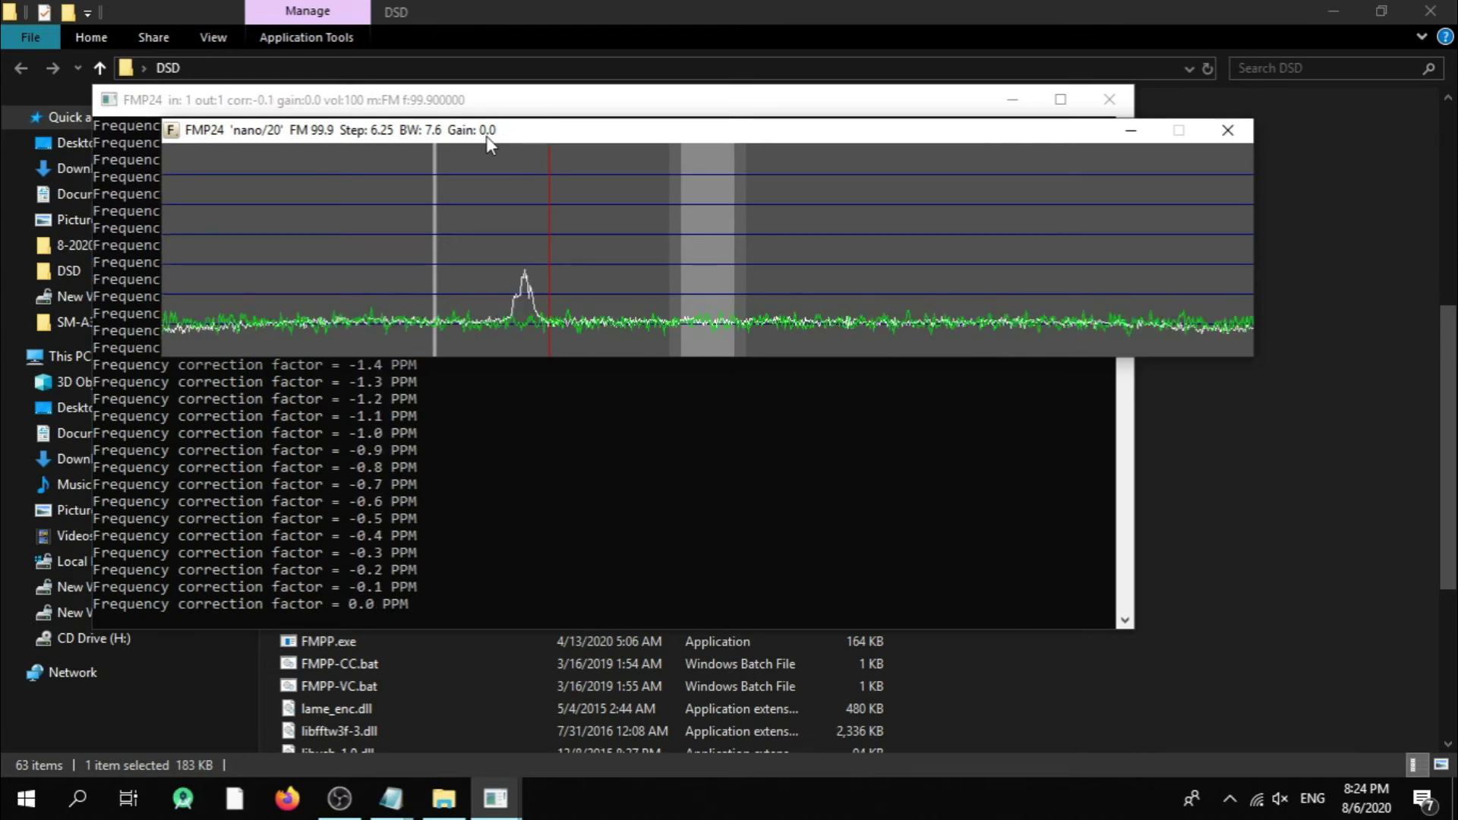
{"action": "scroll", "coordinate": [486, 135], "scroll_direction": "up", "scroll_amount": 20}
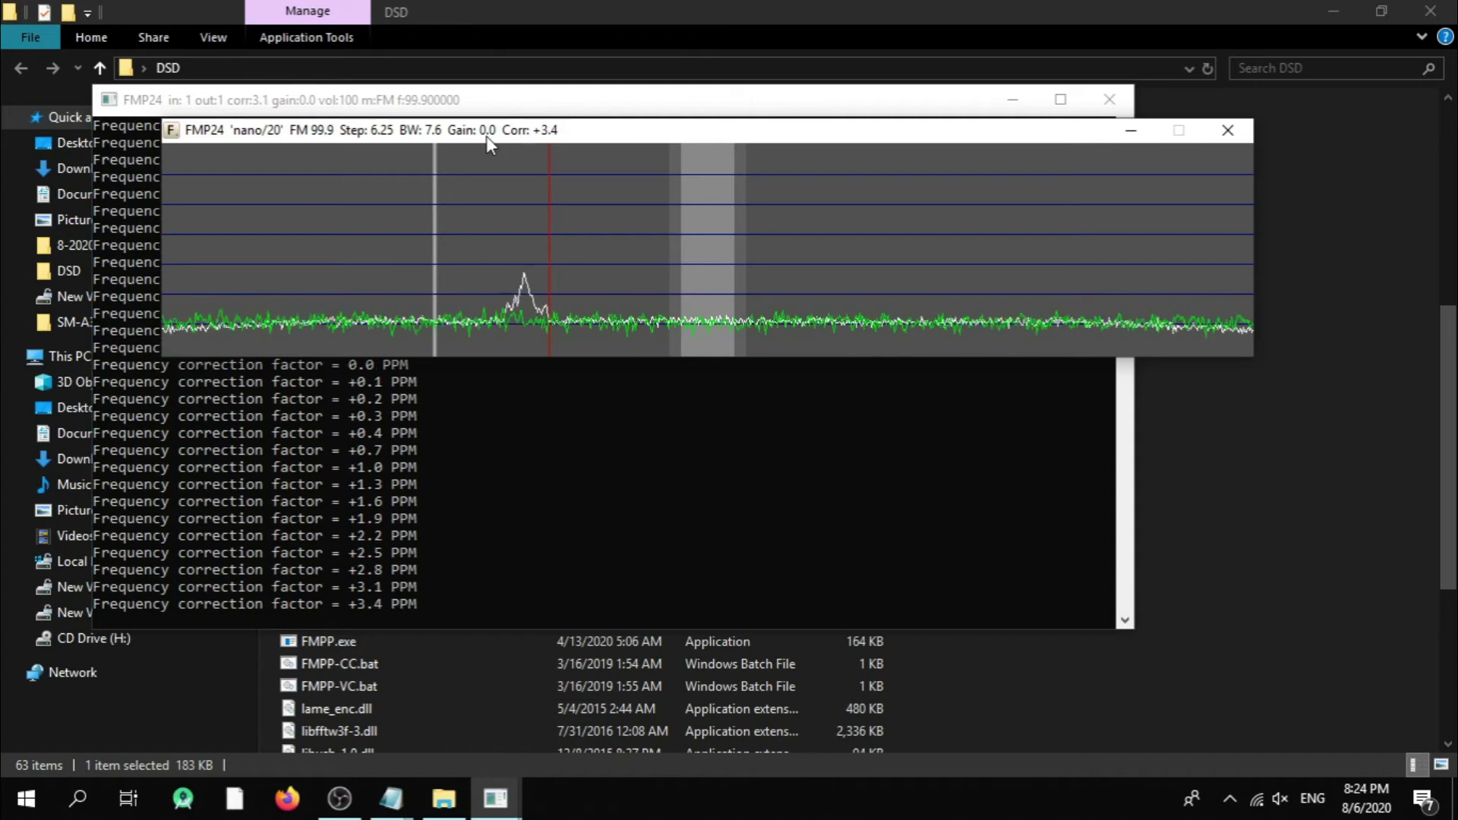
{"action": "scroll", "coordinate": [486, 136], "scroll_direction": "up", "scroll_amount": 20}
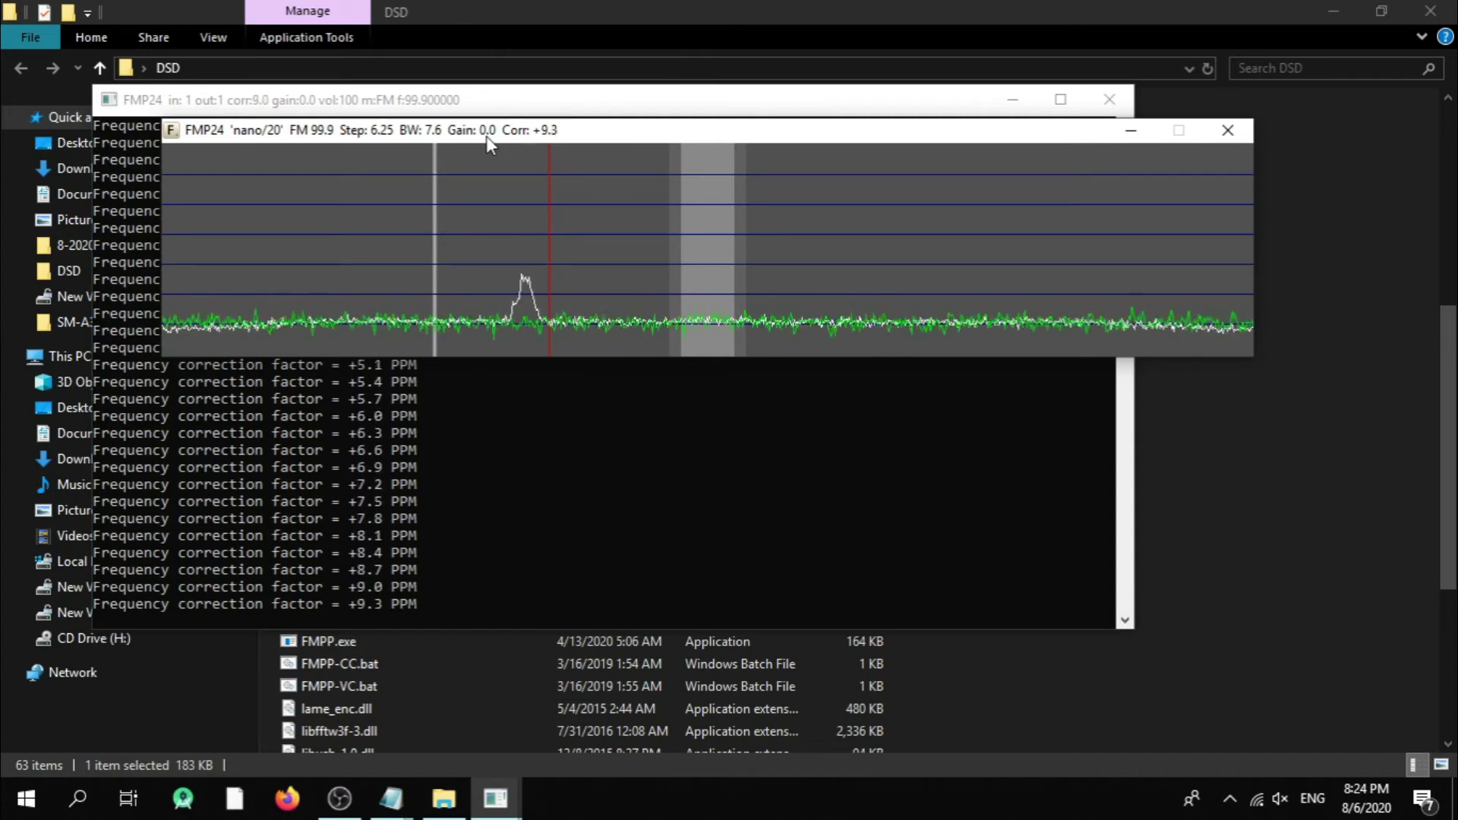
{"action": "scroll", "coordinate": [486, 136], "scroll_direction": "up", "scroll_amount": 14}
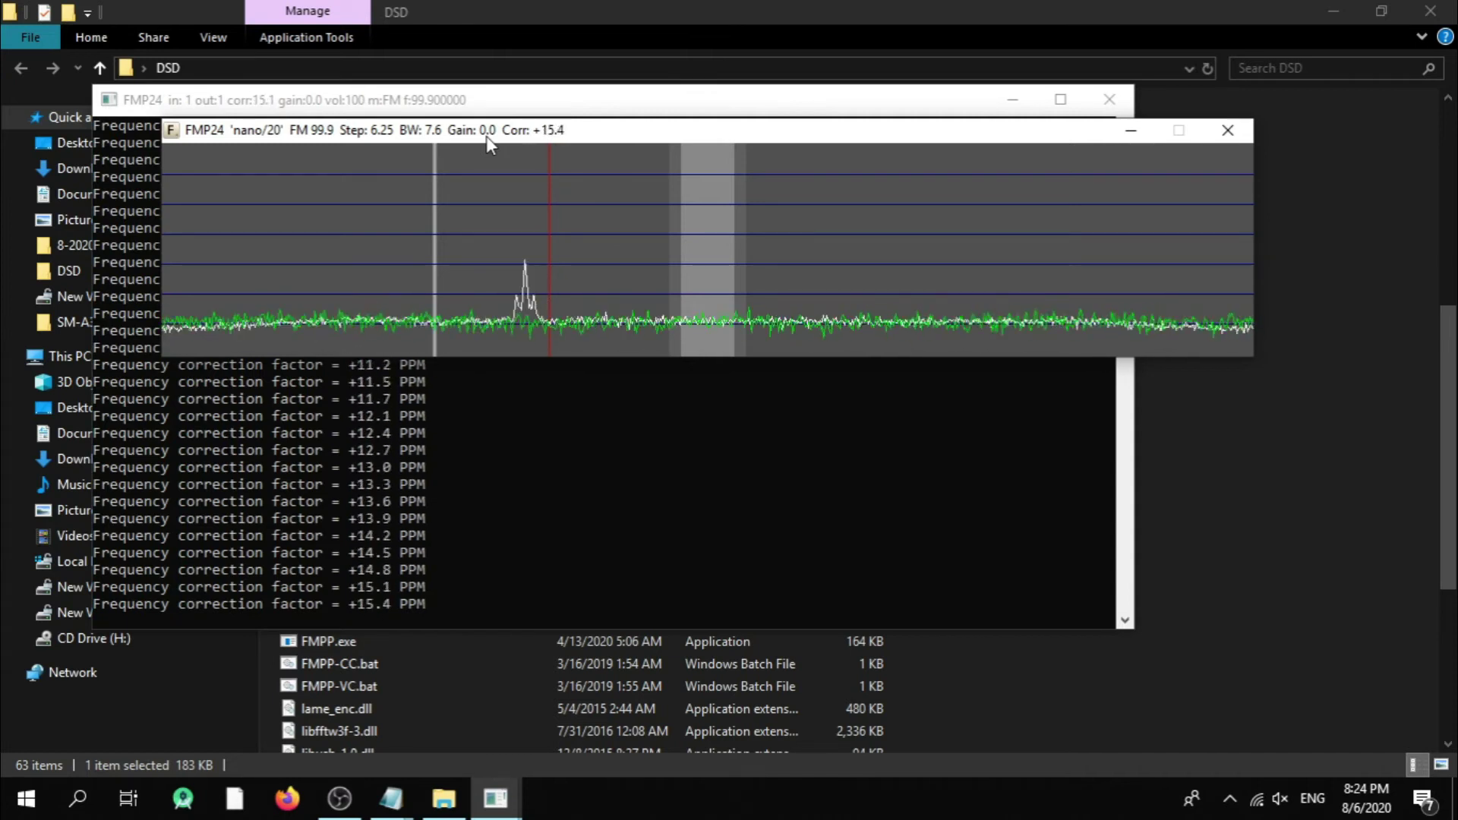
{"action": "scroll", "coordinate": [486, 136], "scroll_direction": "down", "scroll_amount": 5}
{"action": "scroll", "coordinate": [486, 135], "scroll_direction": "down", "scroll_amount": 2}
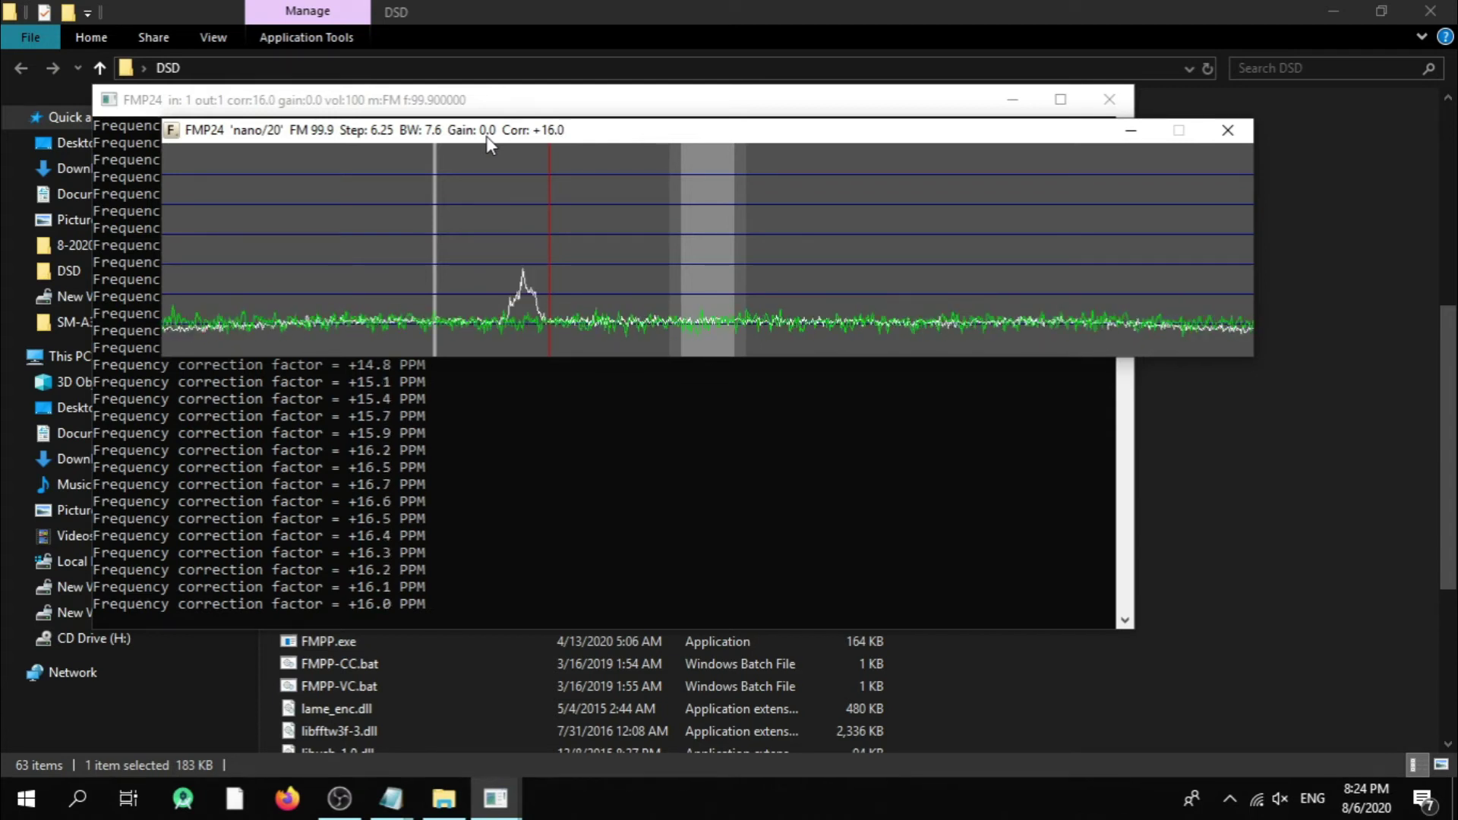
{"action": "mouse_move", "coordinate": [486, 136]}
{"action": "left_mouse_down"}
{"action": "mouse_move", "coordinate": [618, 143]}
{"action": "mouse_move", "coordinate": [421, 139]}
{"action": "mouse_move", "coordinate": [512, 142]}
{"action": "left_mouse_up"}
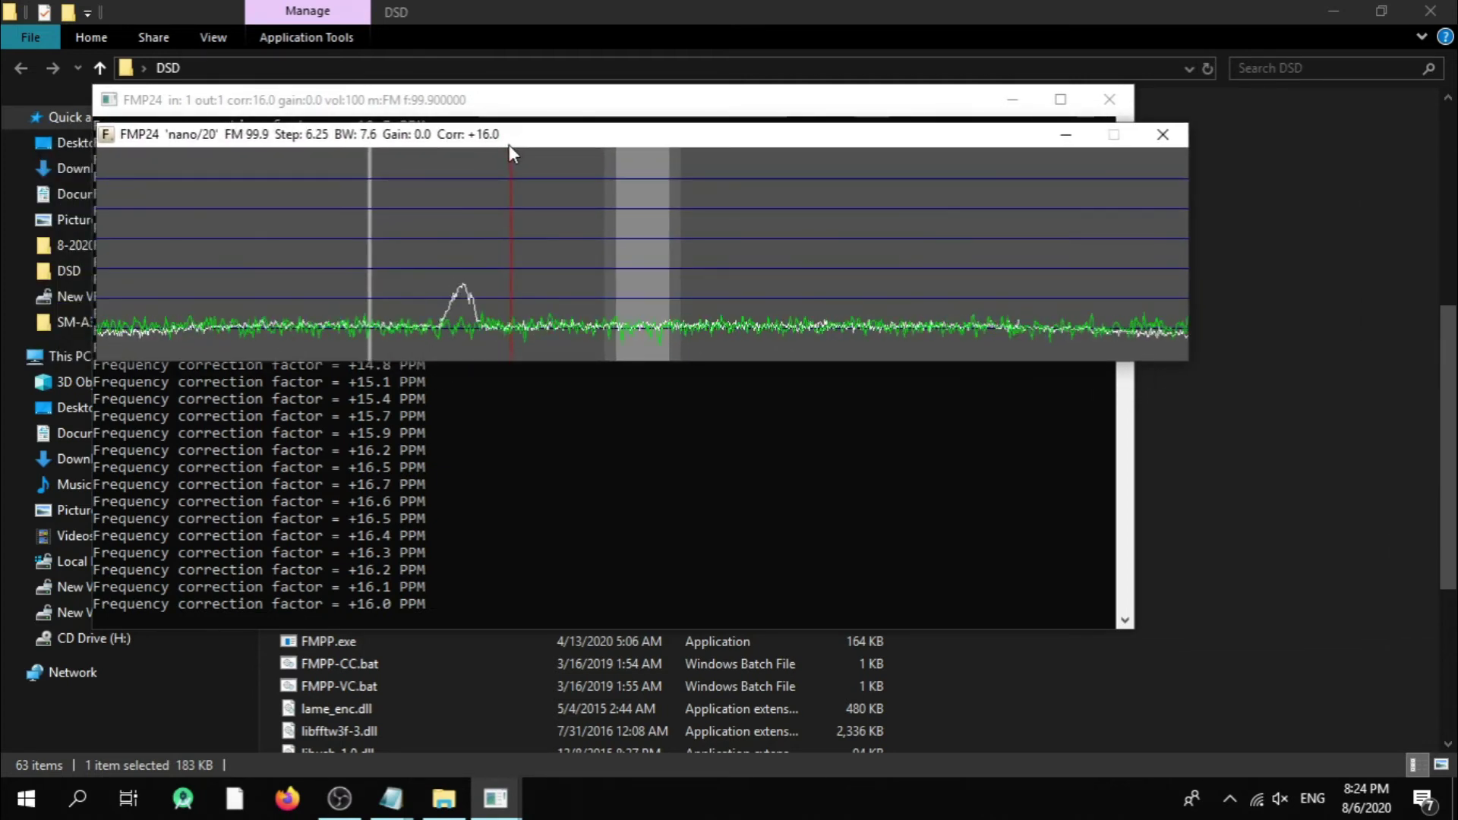
- Start scanning the scanlist with S, then place the spectrum window on top and the console below it
{"action": "key", "text": "s"}
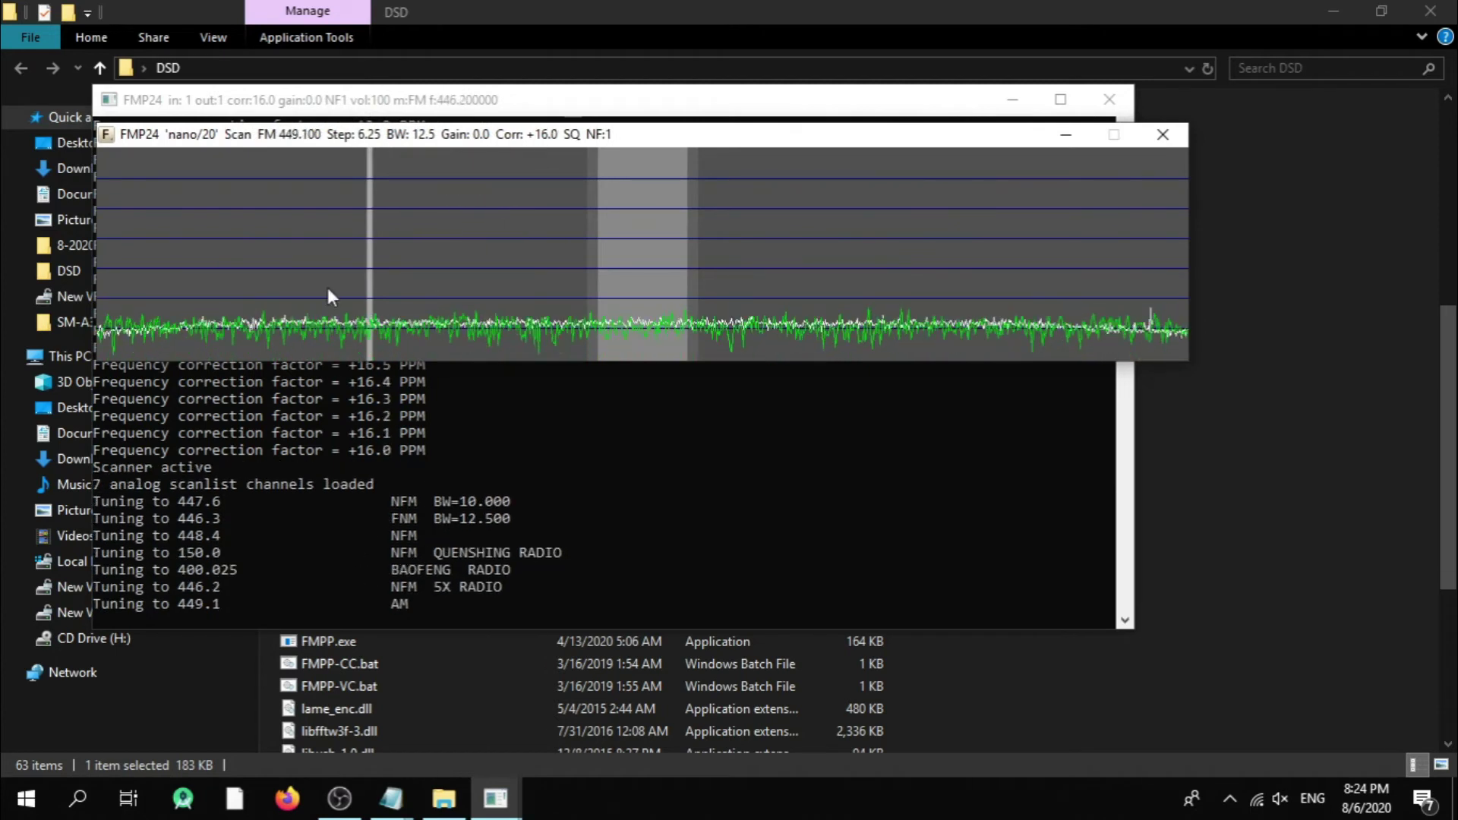
{"action": "left_click_drag", "start_coordinate": [395, 131], "coordinate": [388, 75]}
{"action": "left_click_drag", "start_coordinate": [414, 199], "coordinate": [486, 43]}
{"action": "left_click", "coordinate": [646, 312]}
{"action": "left_click_drag", "start_coordinate": [597, 210], "coordinate": [554, 218]}
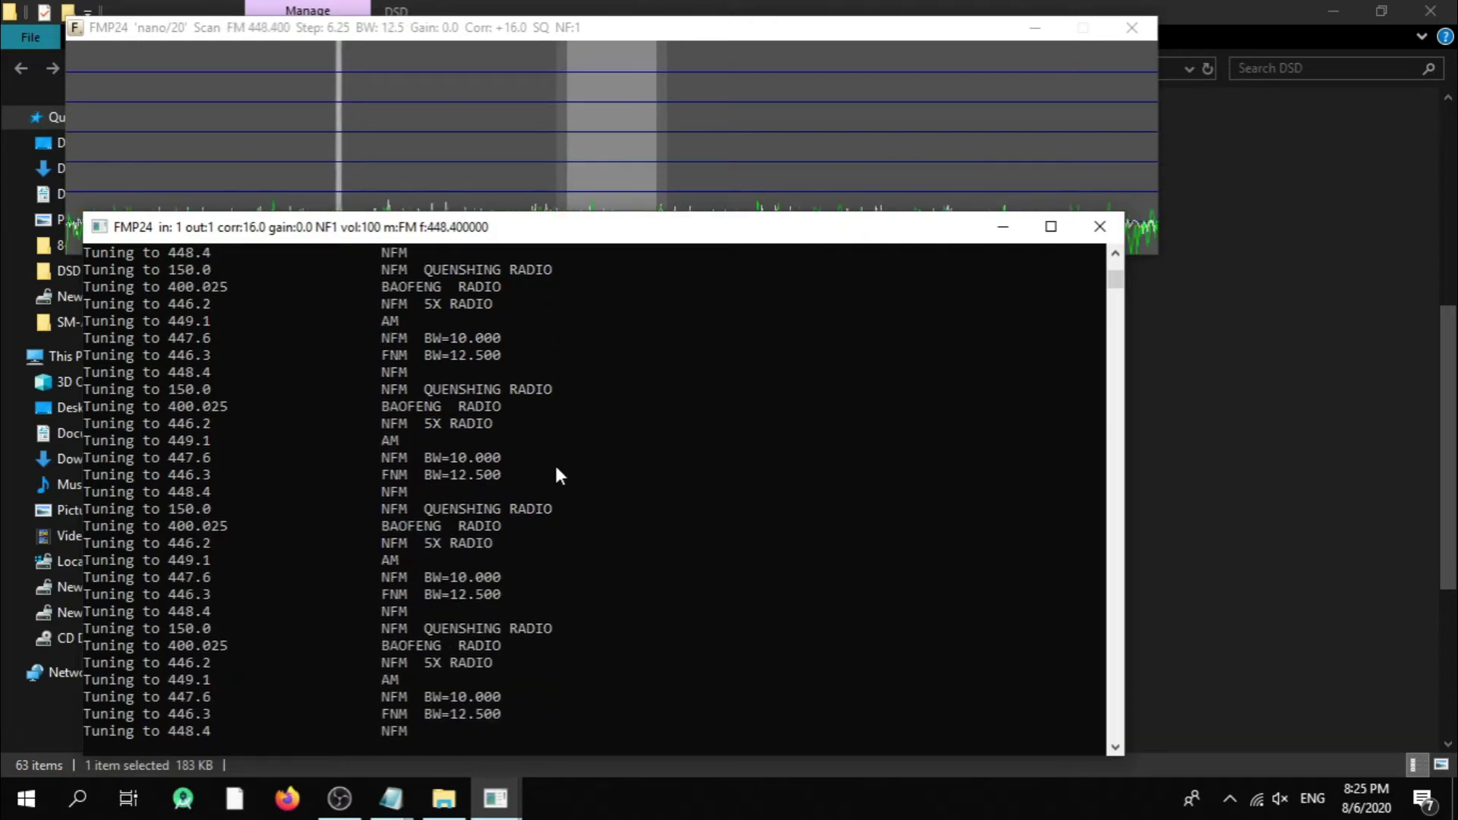
{"action": "left_click_drag", "start_coordinate": [566, 235], "coordinate": [578, 281]}
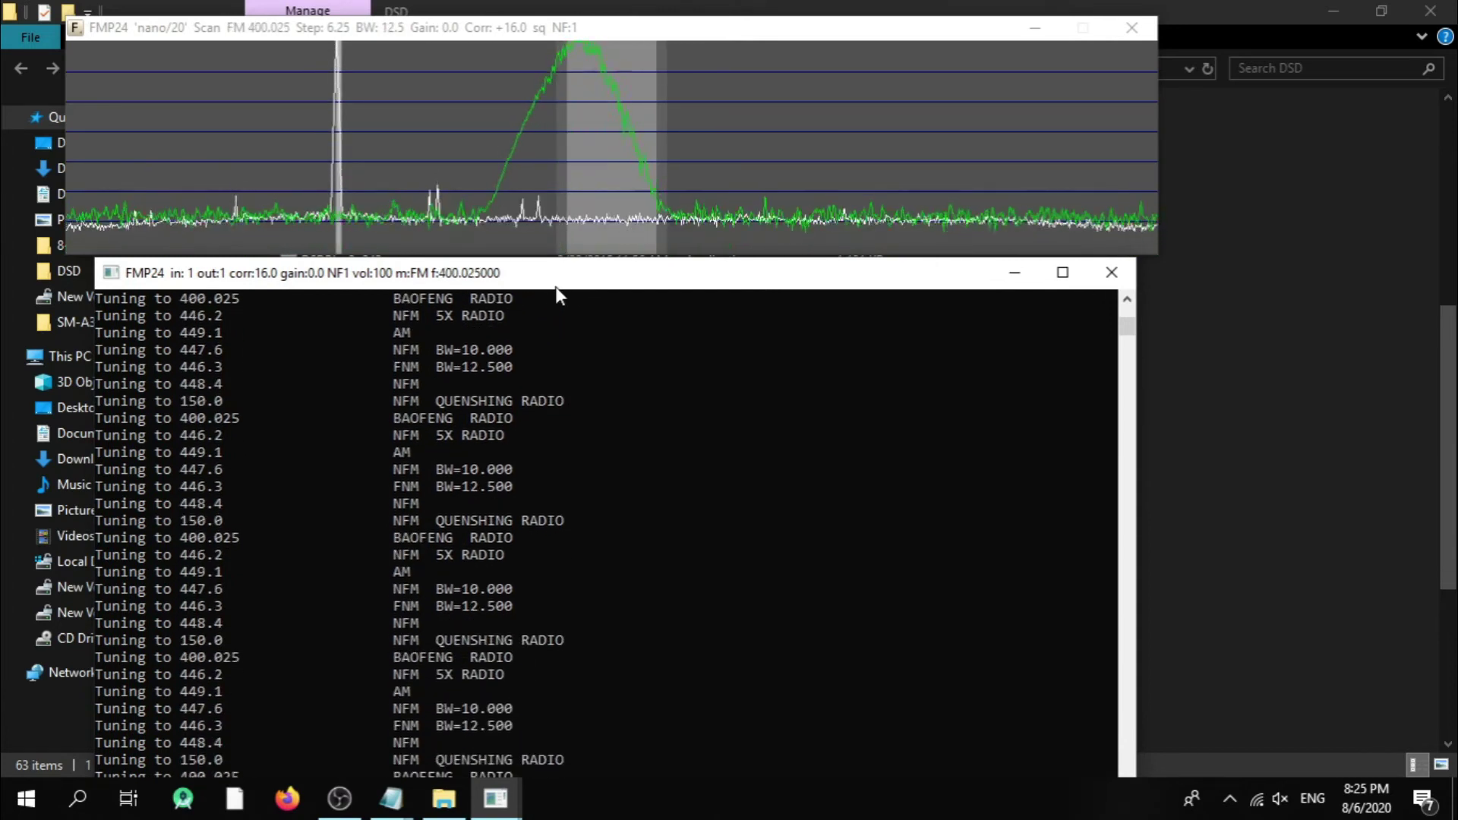
- Raise the audio volume to 59, let the scanner run, then close the FMP24 windows
{"action": "left_click", "coordinate": [1280, 798]}
{"action": "left_click", "coordinate": [1288, 748]}
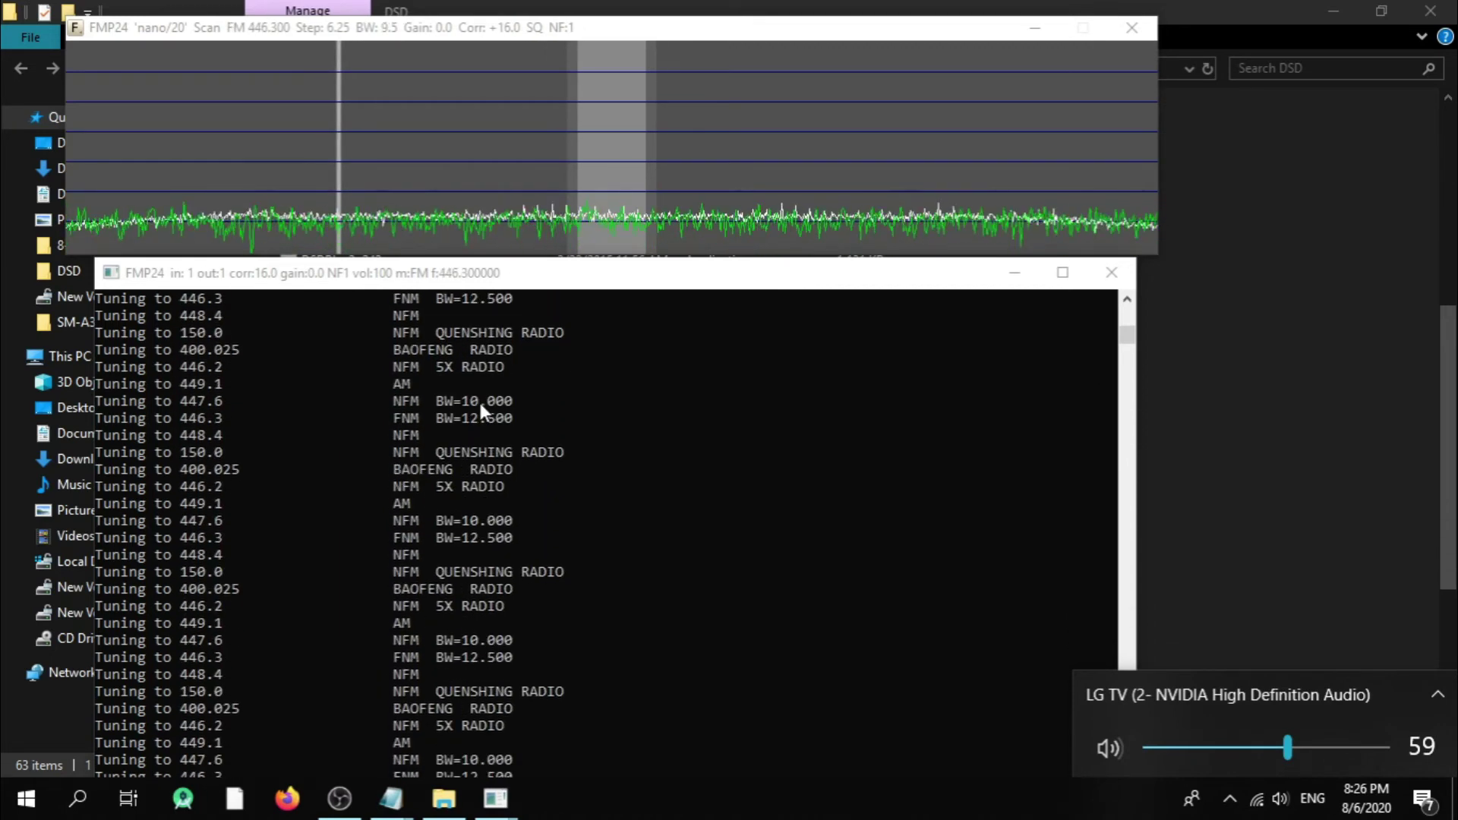
{"action": "left_click", "coordinate": [1109, 273]}
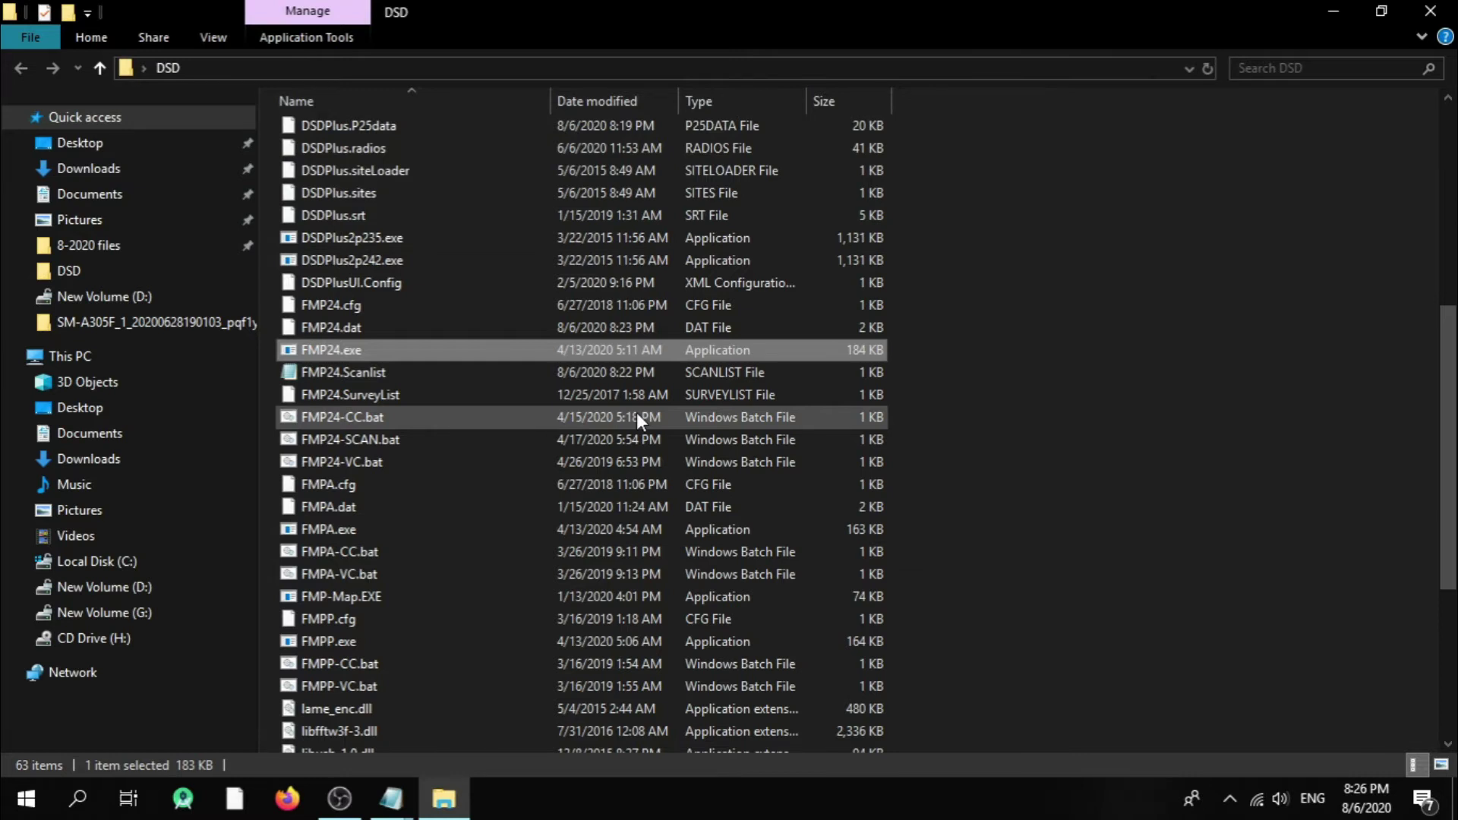
{"action": "scroll", "coordinate": [455, 478], "scroll_direction": "up", "scroll_amount": 7}
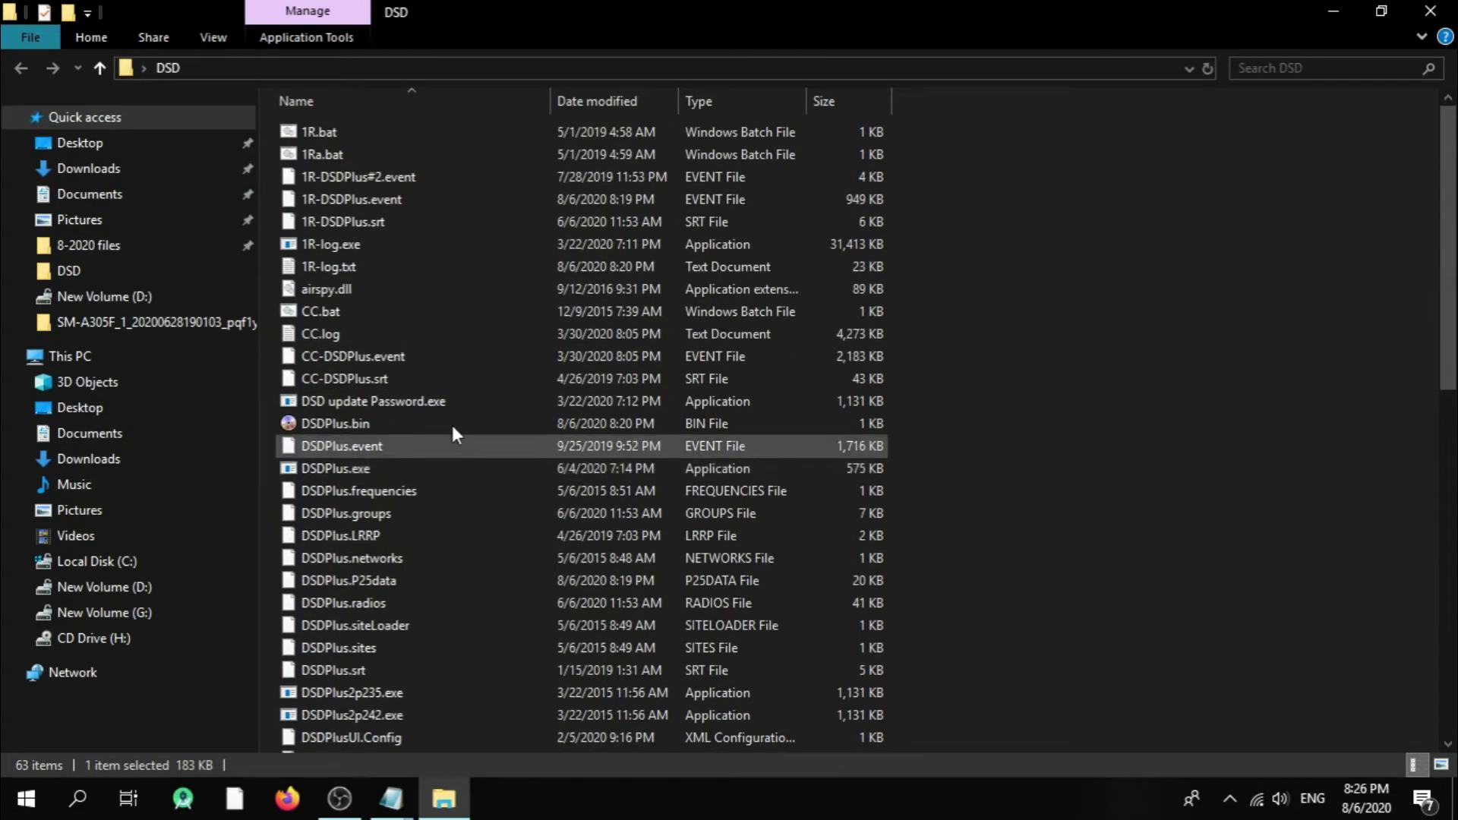